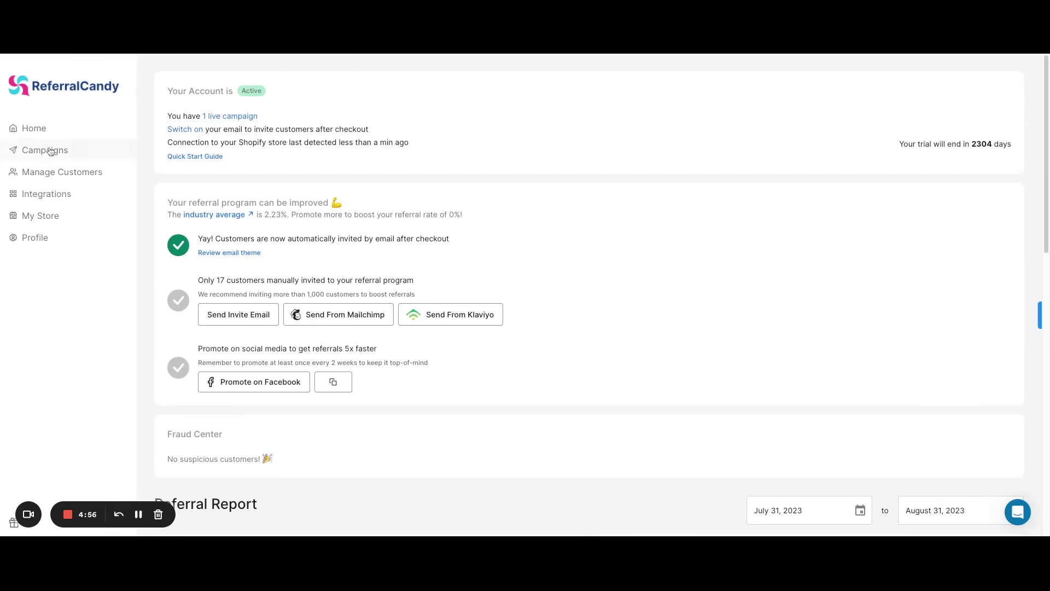
# - From All Campaigns, create a draft campaign named 'Referral Program', save it and open Rewards
pyautogui.click(49, 150)
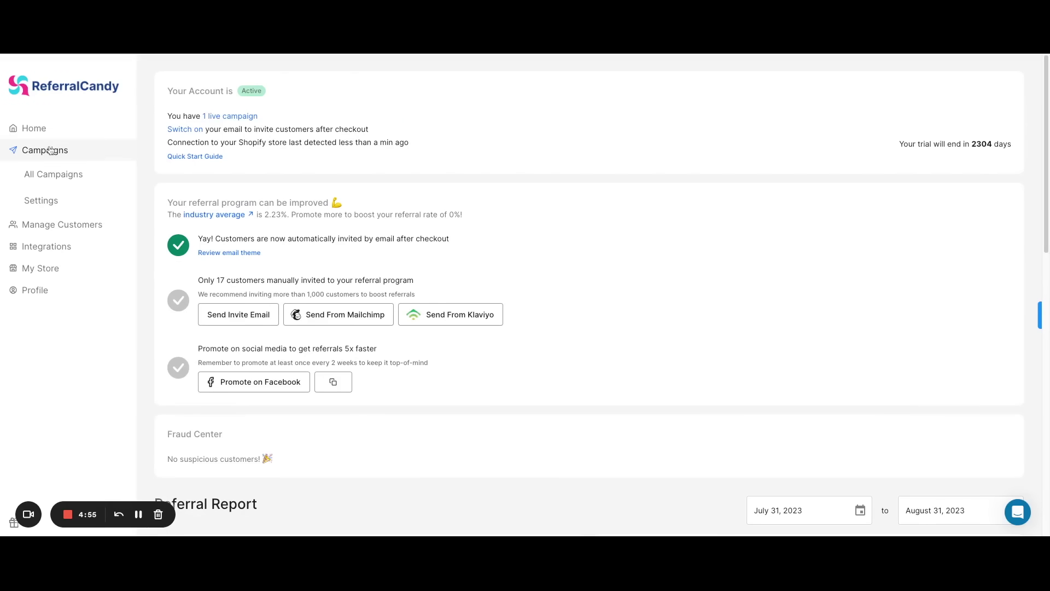
pyautogui.click(53, 175)
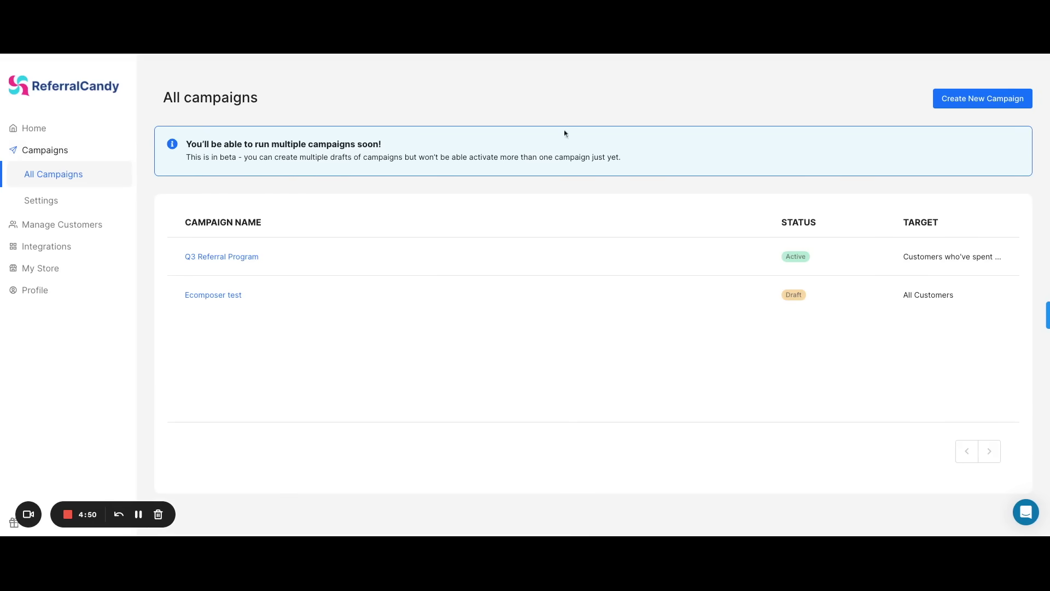
pyautogui.click(965, 101)
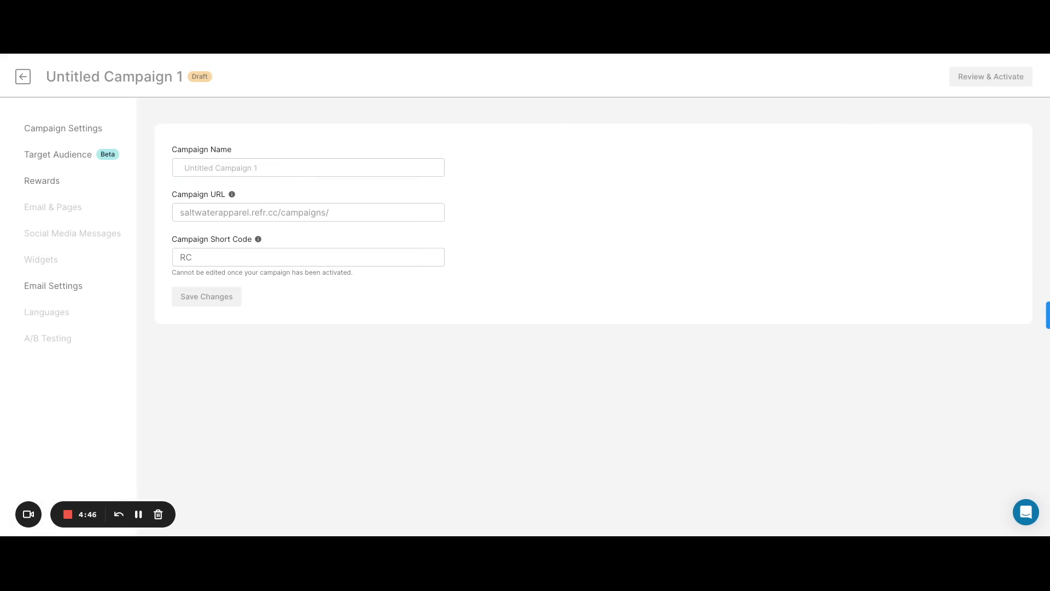
pyautogui.click(361, 162)
pyautogui.write('Referr')
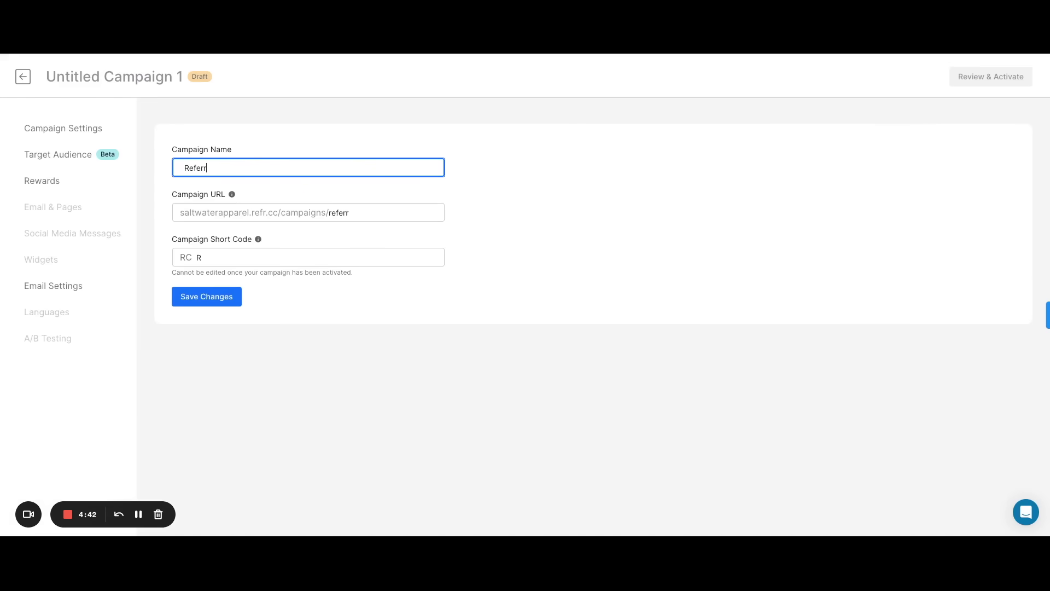
pyautogui.write('al Program')
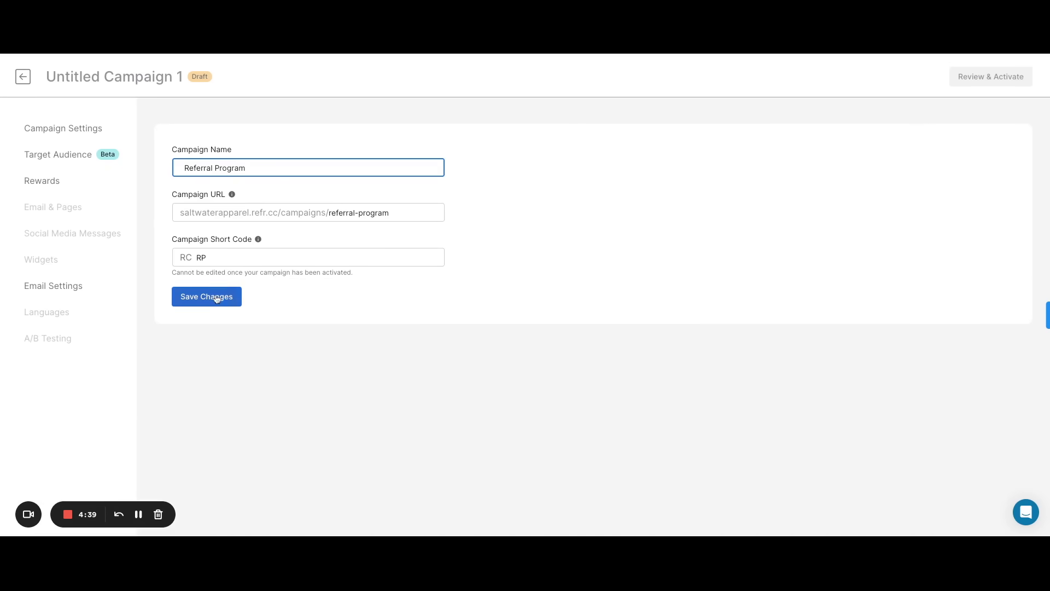
pyautogui.click(217, 299)
pyautogui.click(71, 185)
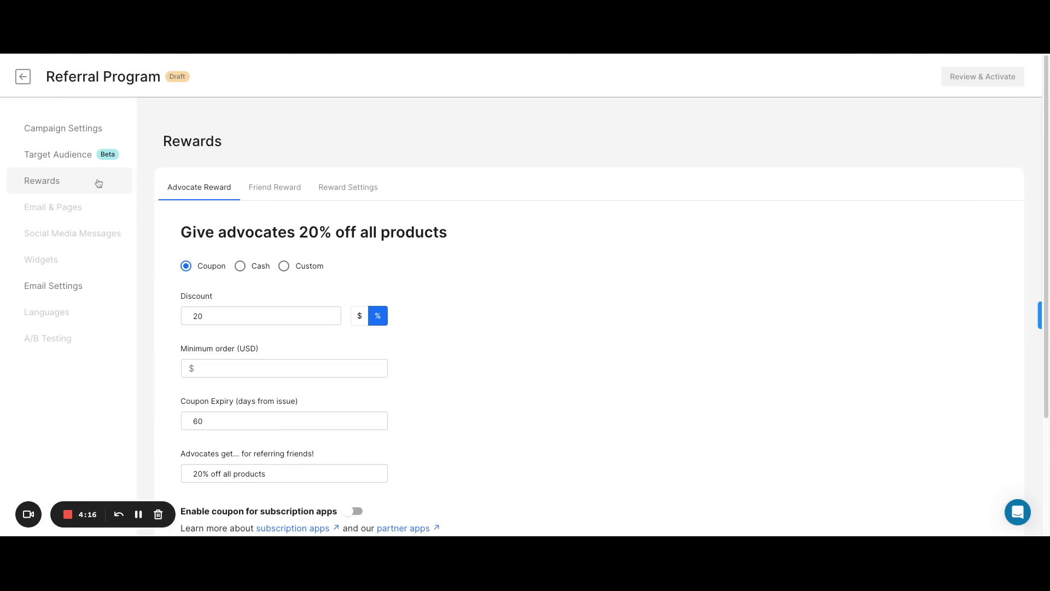
# - Try the Cash and Custom advocate reward types, then return to Coupon
pyautogui.scroll(-2, 147, 208)
pyautogui.scroll(-1, 146, 212)
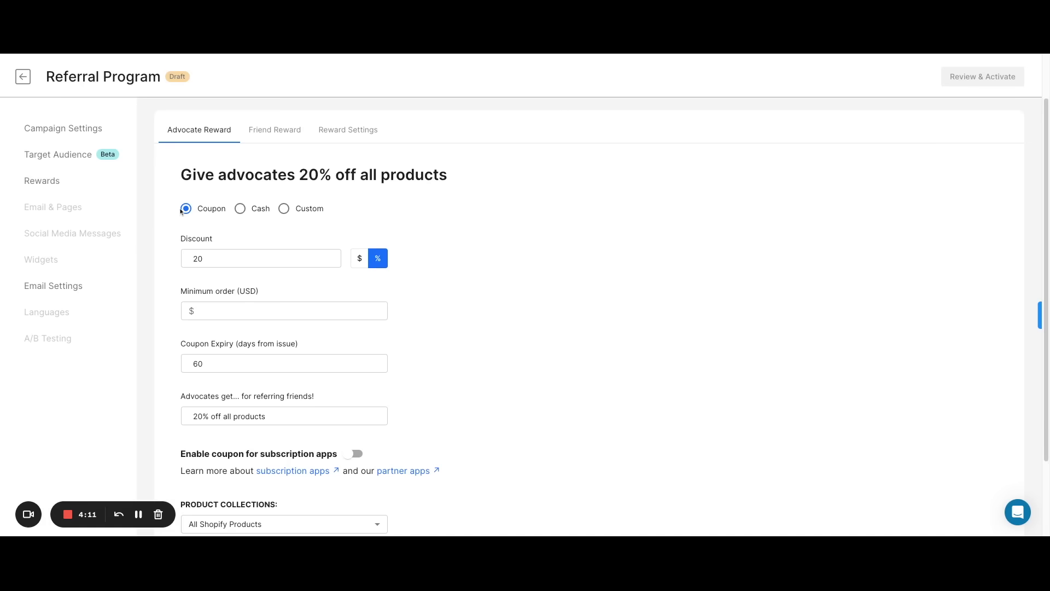
pyautogui.click(240, 210)
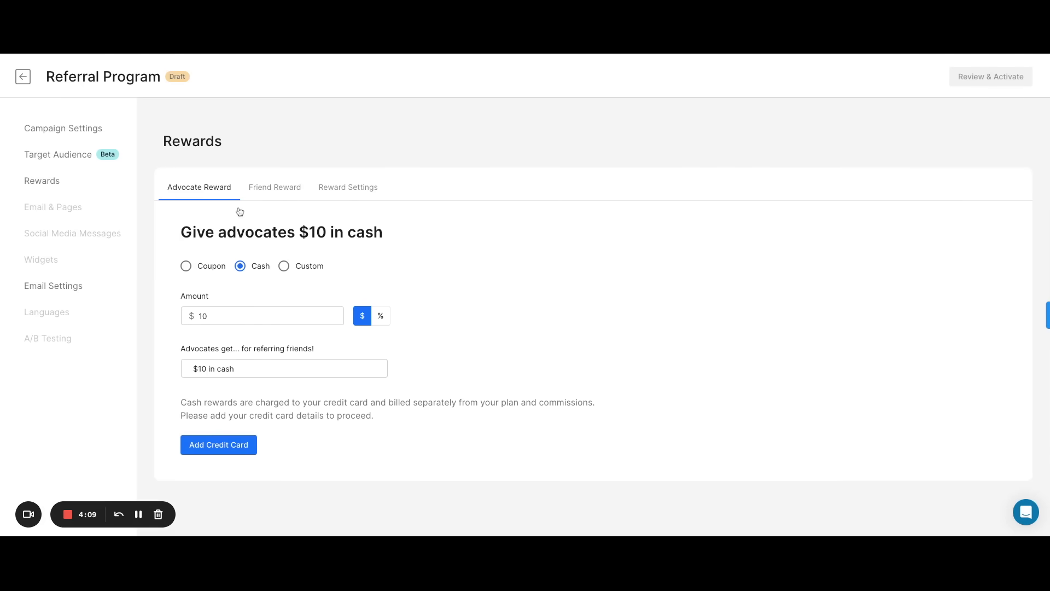
pyautogui.click(289, 265)
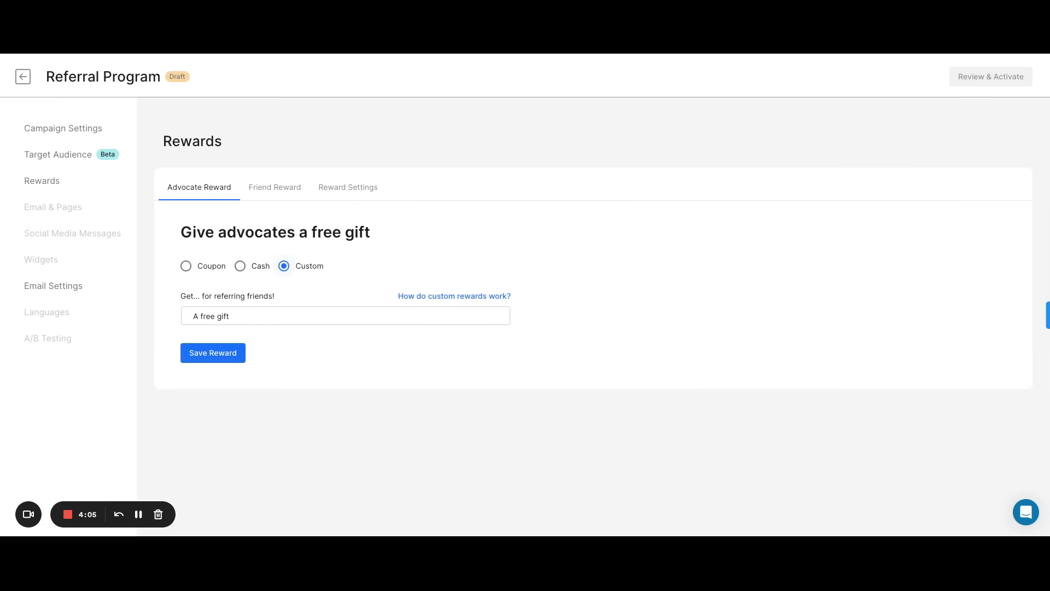
pyautogui.click(187, 266)
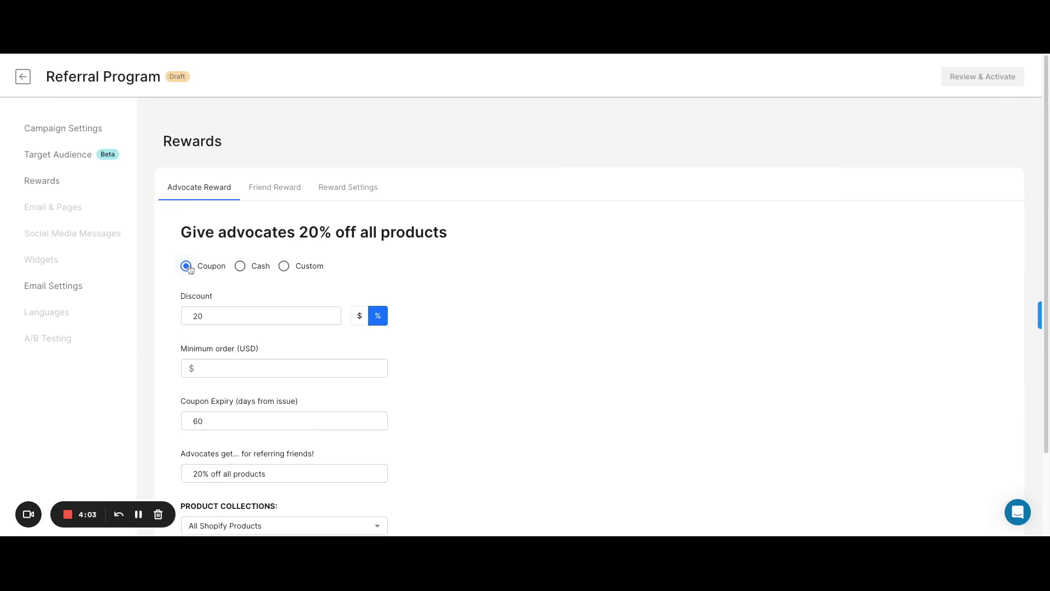
# - Set the advocate coupon discount to 20%, after testing 5, 15 and the $ unit
pyautogui.scroll(-2, 149, 232)
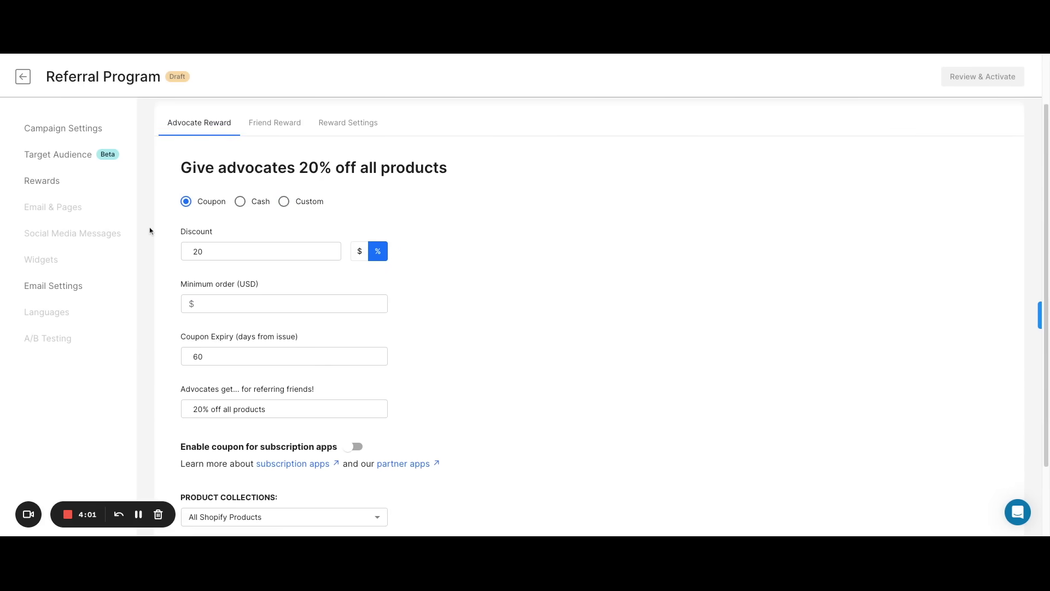
pyautogui.click(233, 248)
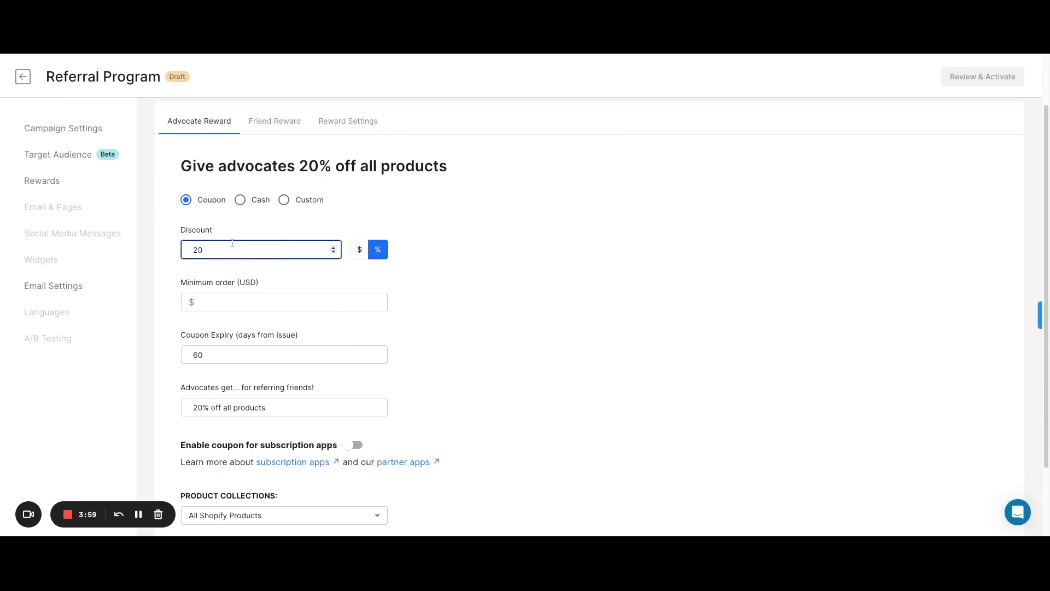
pyautogui.press('BackSpace')
pyautogui.write('5')
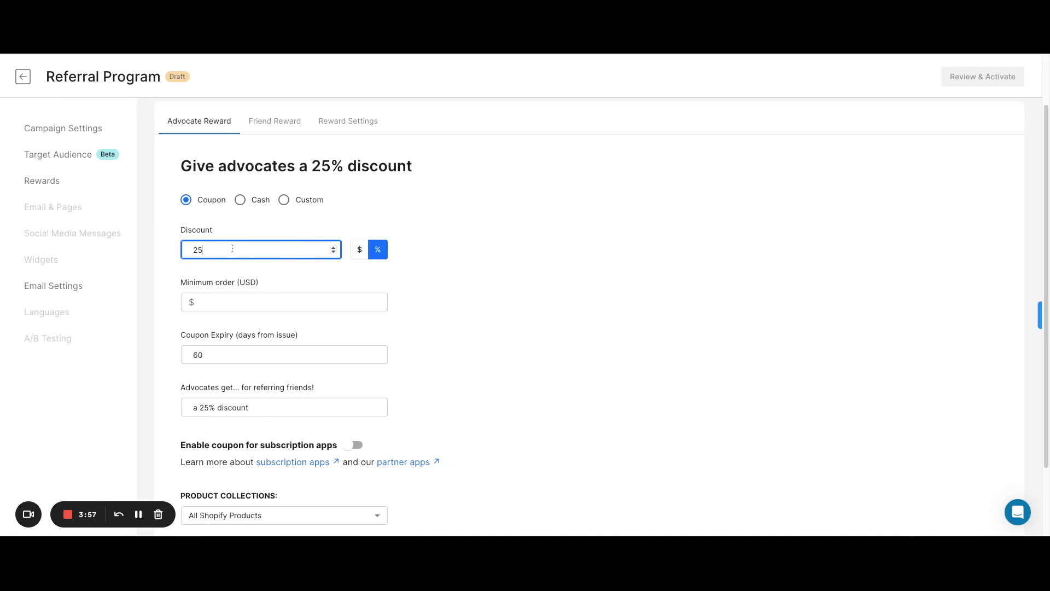
pyautogui.press('BackSpace')
pyautogui.press('BackSpace')
pyautogui.write('15')
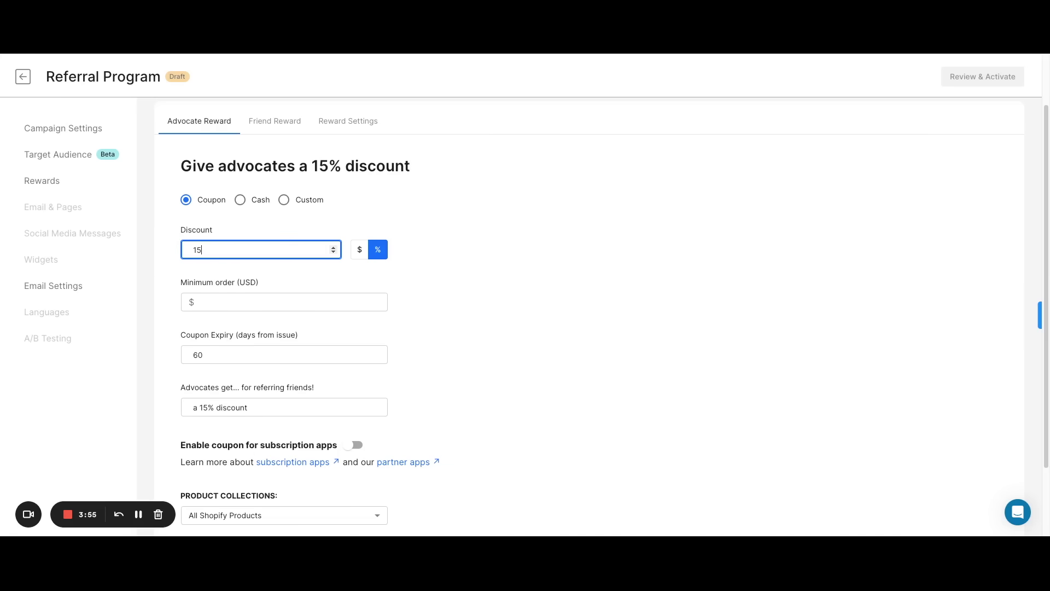
pyautogui.press('BackSpace')
pyautogui.press('BackSpace')
pyautogui.write('20')
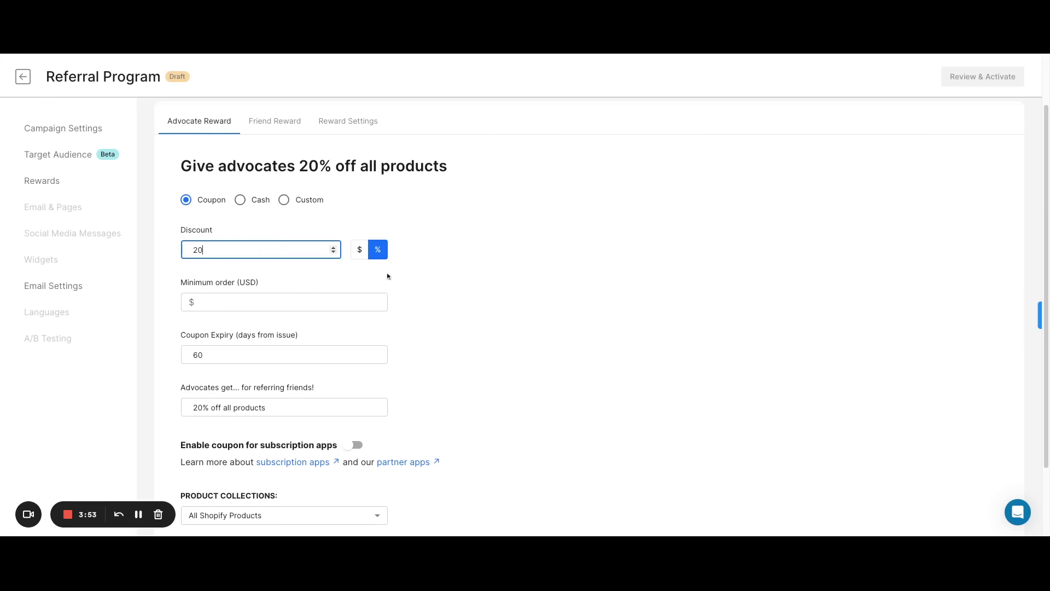
pyautogui.click(359, 255)
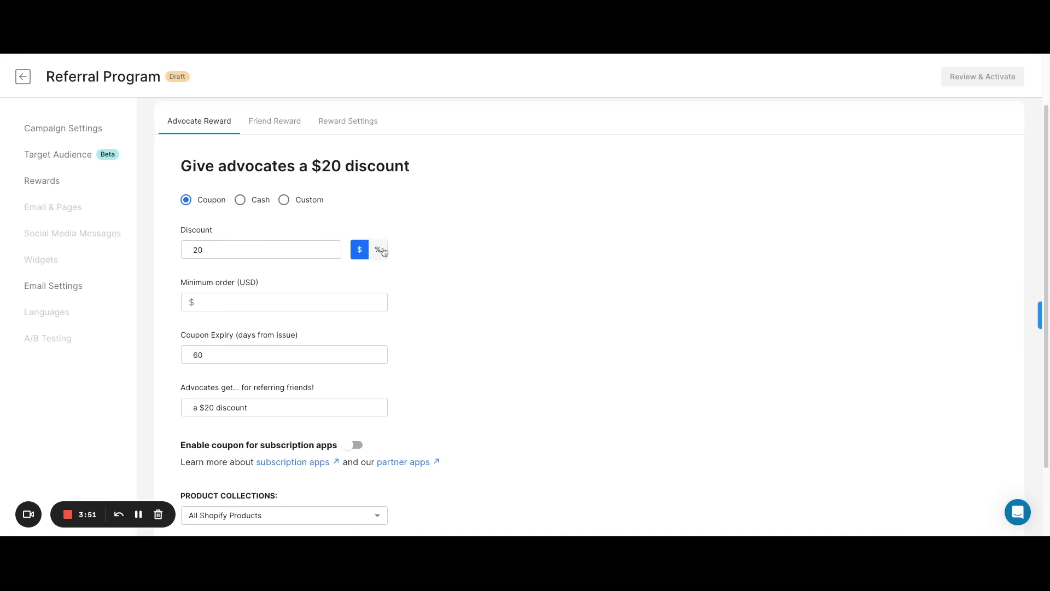
pyautogui.click(384, 251)
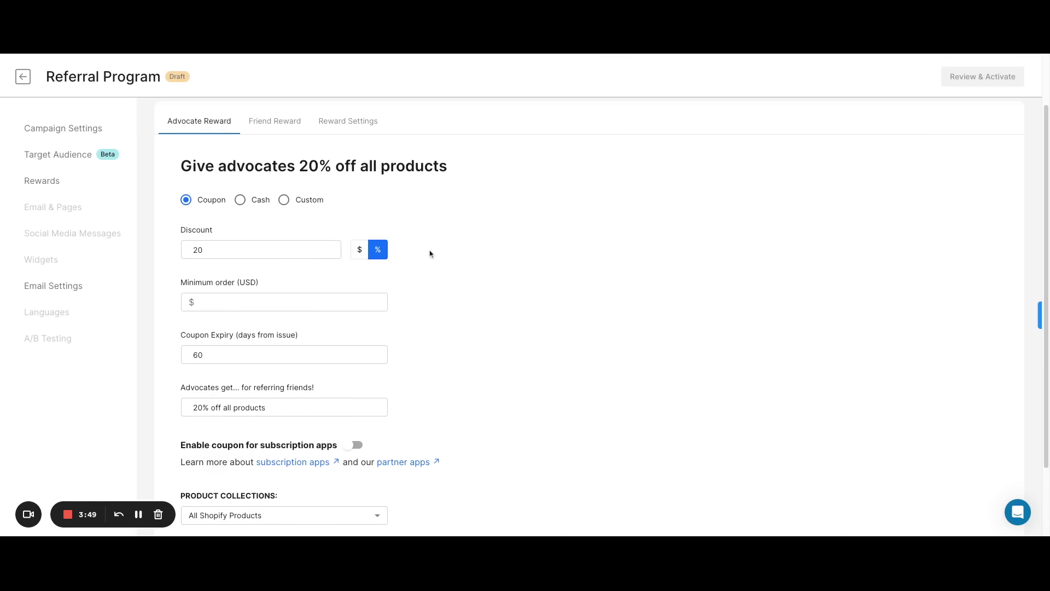
pyautogui.scroll(-1, 435, 263)
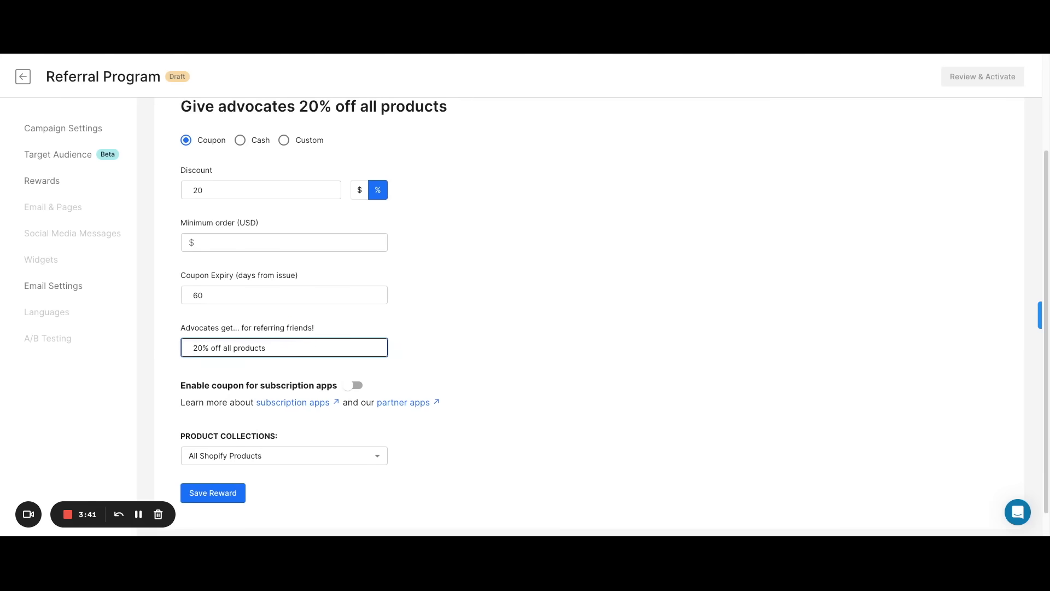
# - Enable the advocate coupon for subscription apps, applying to both one-time and subscription purchases
pyautogui.scroll(-1, 334, 350)
pyautogui.click(343, 358)
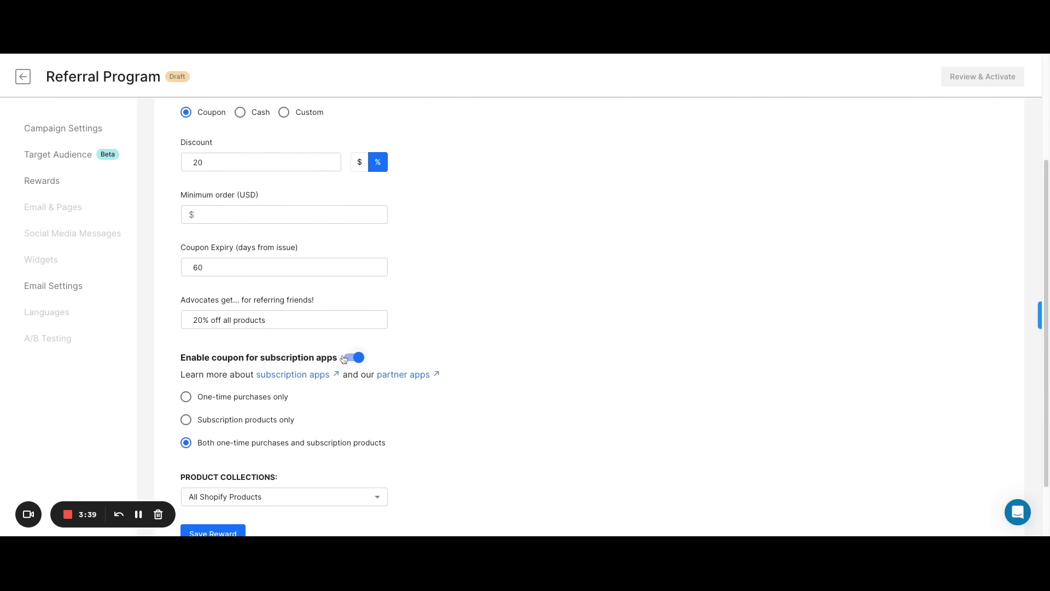
pyautogui.scroll(-1, 487, 350)
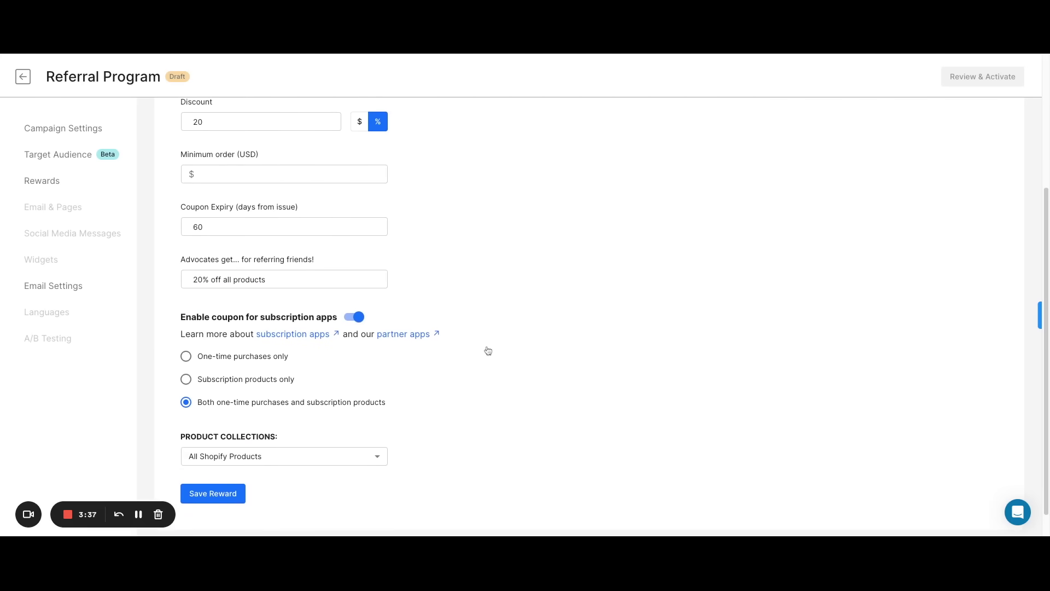
pyautogui.scroll(-1, 488, 350)
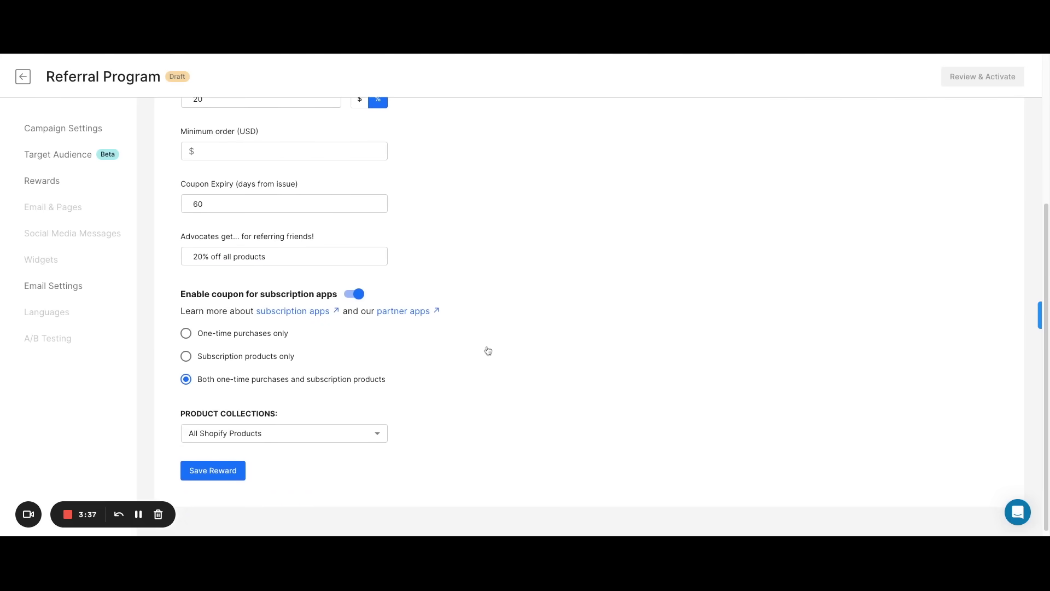
pyautogui.click(263, 331)
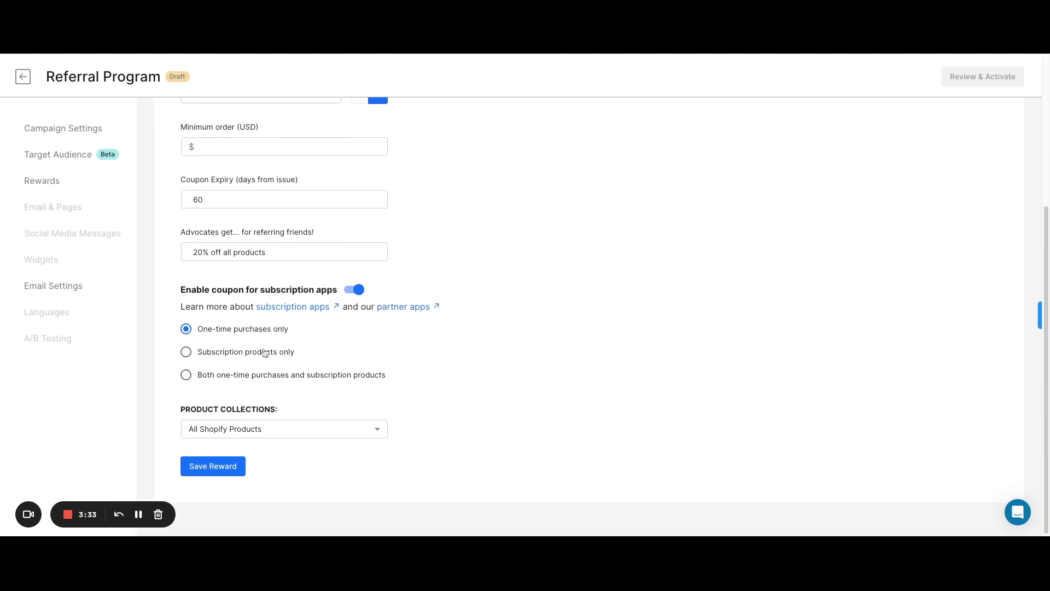
pyautogui.click(265, 353)
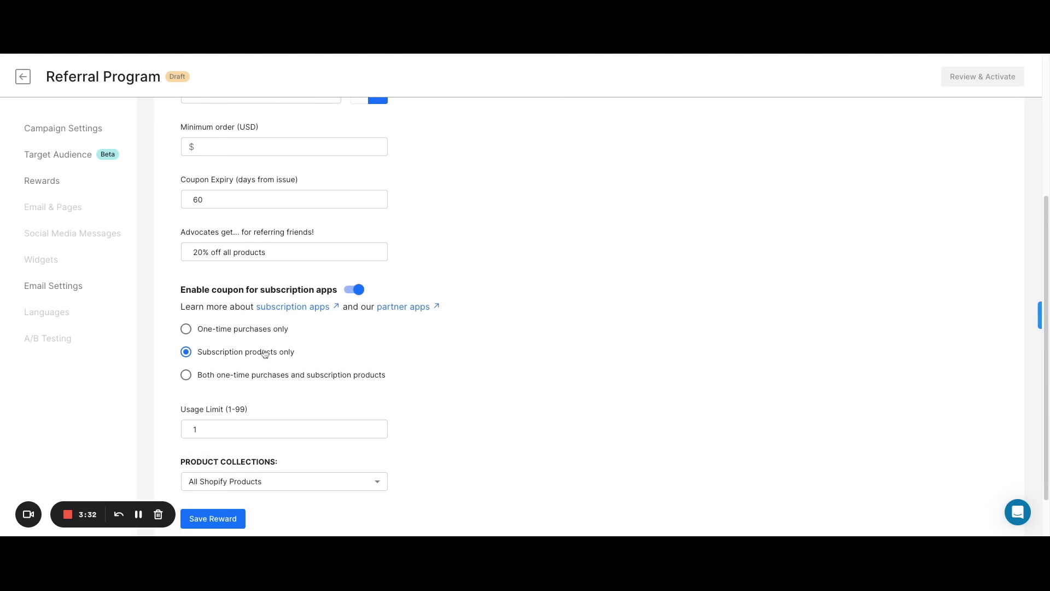
pyautogui.click(332, 378)
# - Restrict the coupon to Selected Collections, viewing the collection list without choosing any
pyautogui.scroll(-1, 436, 390)
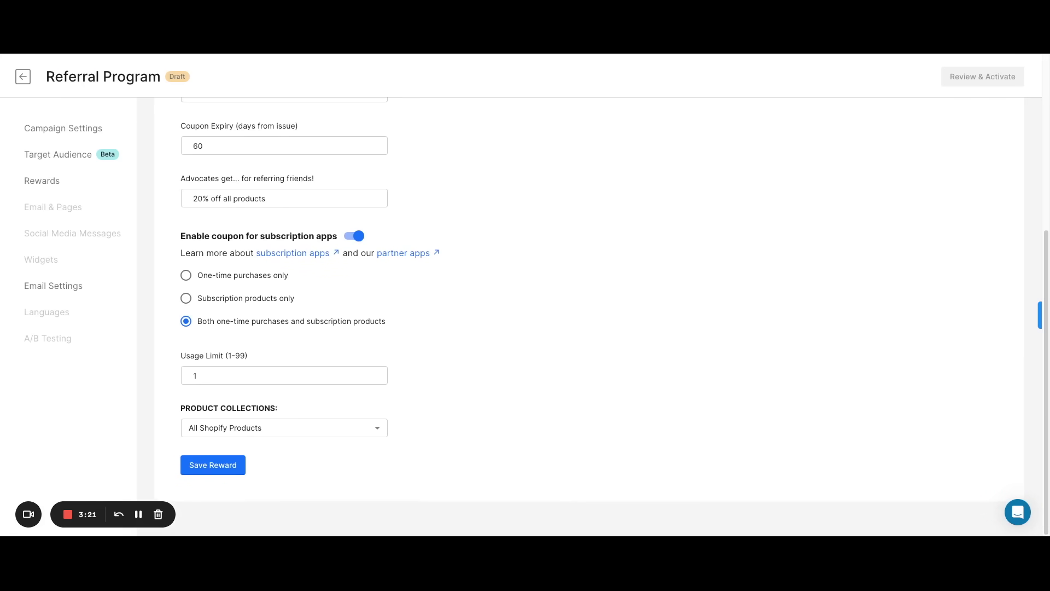
pyautogui.click(351, 429)
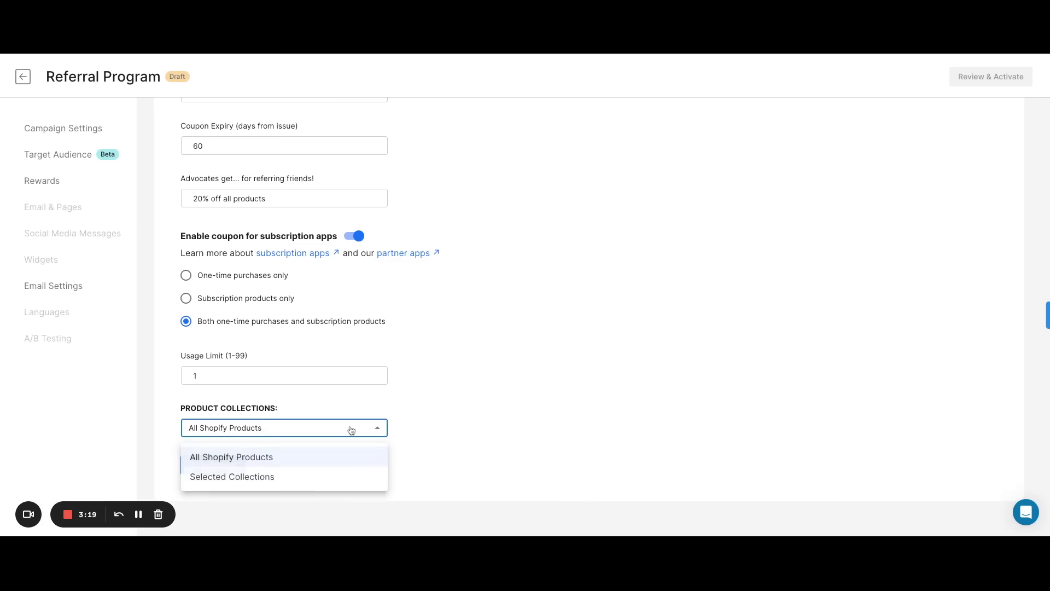
pyautogui.click(309, 479)
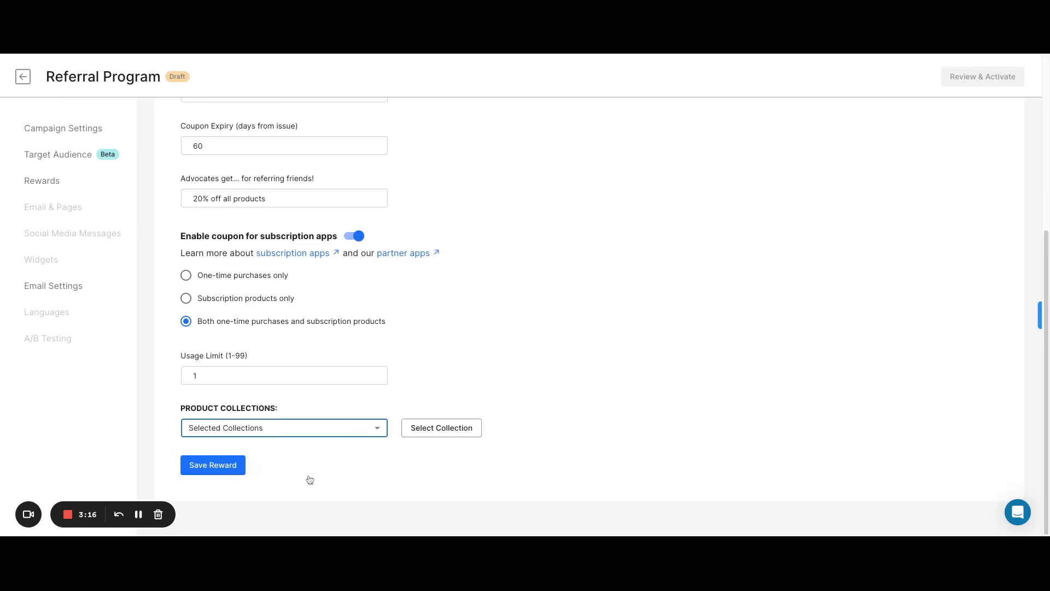
pyautogui.click(437, 430)
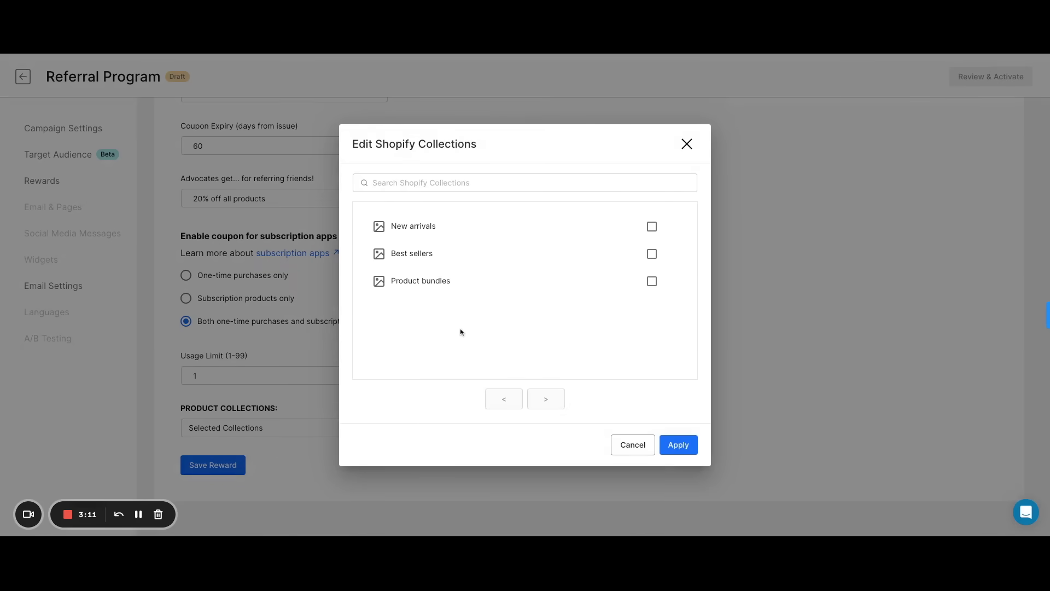
pyautogui.click(689, 153)
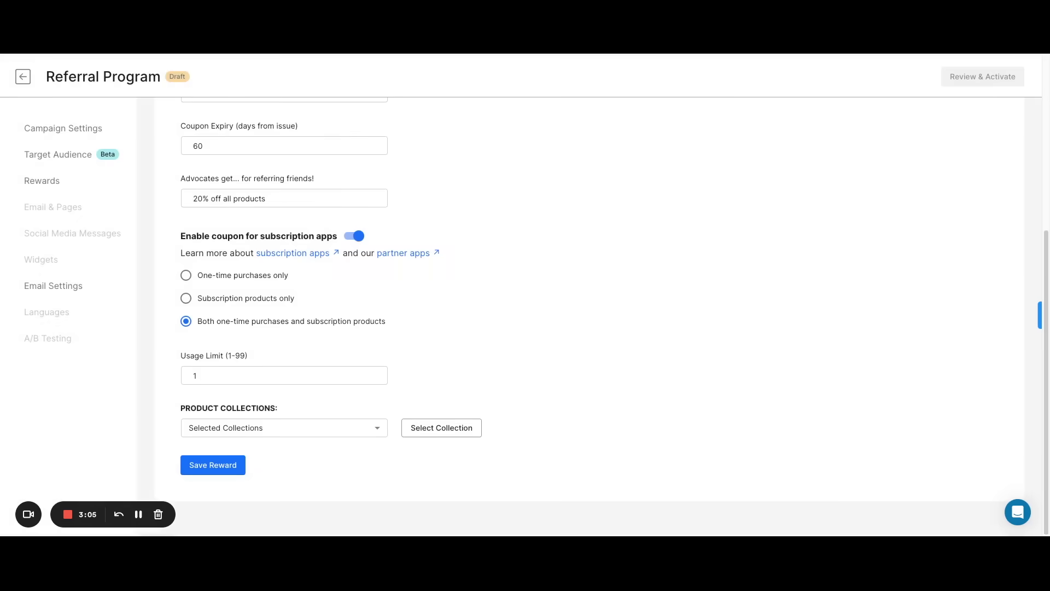
pyautogui.scroll(5, 480, 336)
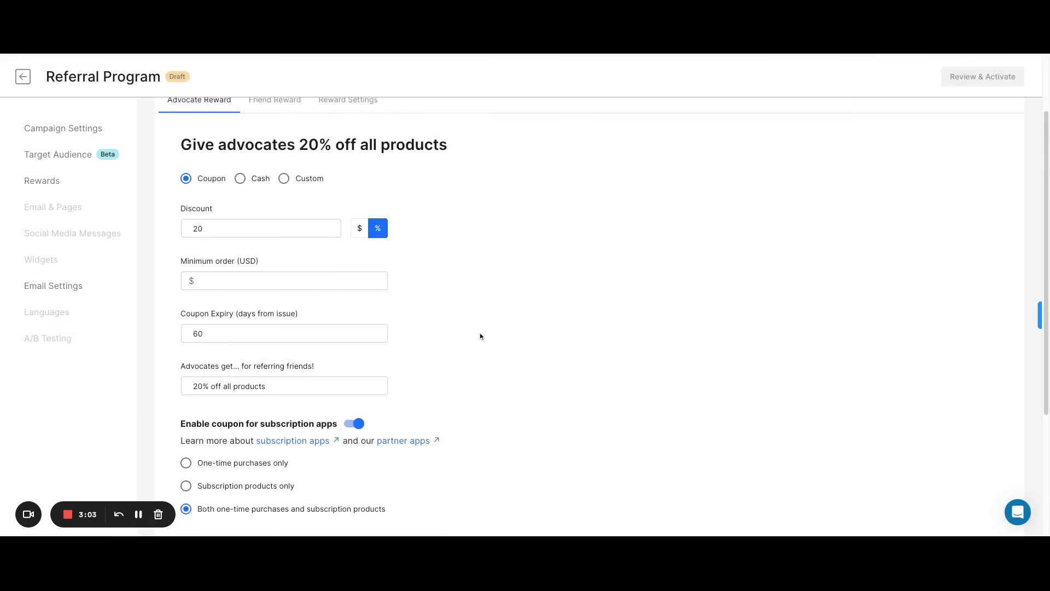
# - Enable the friend's 20%-off coupon for subscription apps, save the reward and check Reward Settings
pyautogui.click(295, 195)
pyautogui.scroll(-2, 553, 321)
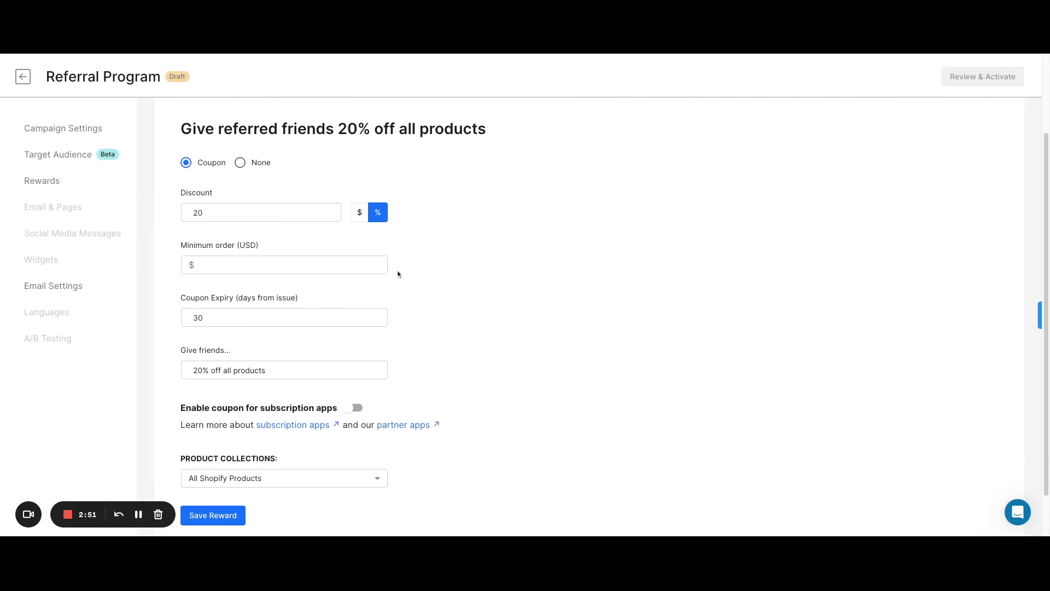
pyautogui.scroll(-1, 433, 366)
pyautogui.click(355, 363)
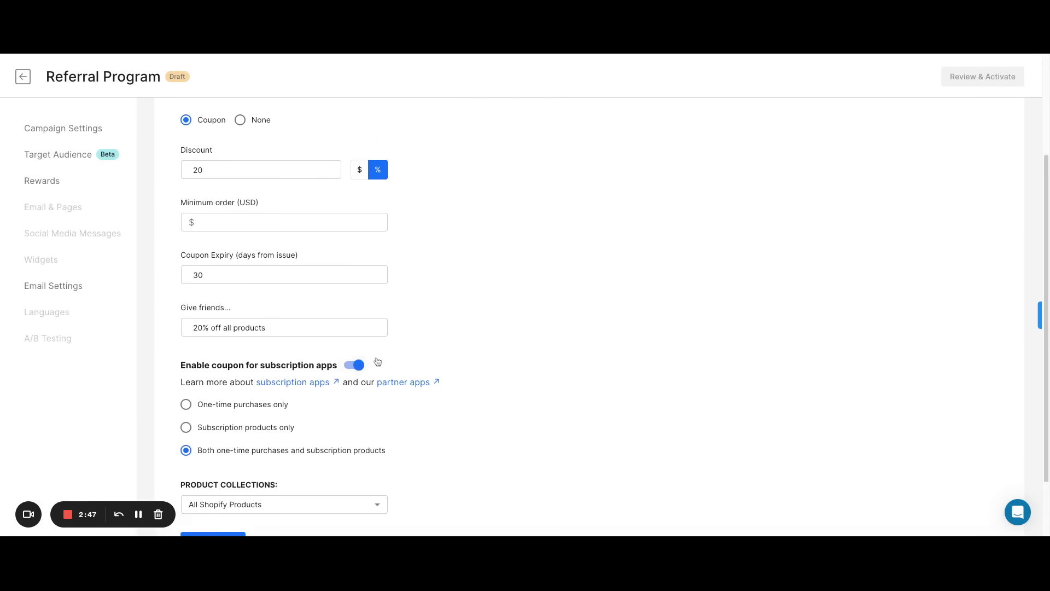
pyautogui.scroll(-1, 476, 361)
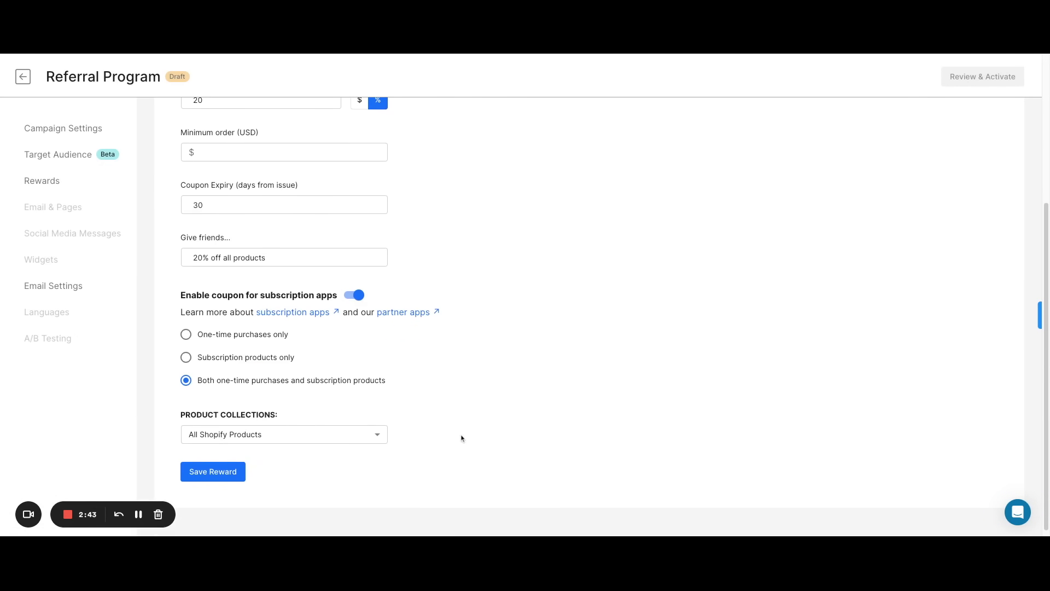
pyautogui.click(211, 471)
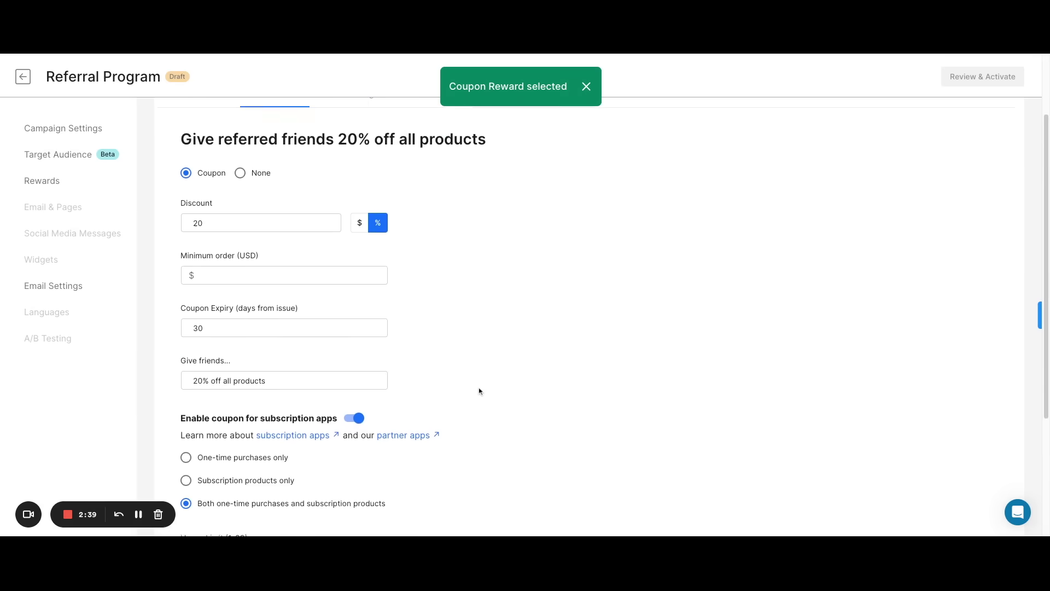
pyautogui.click(363, 133)
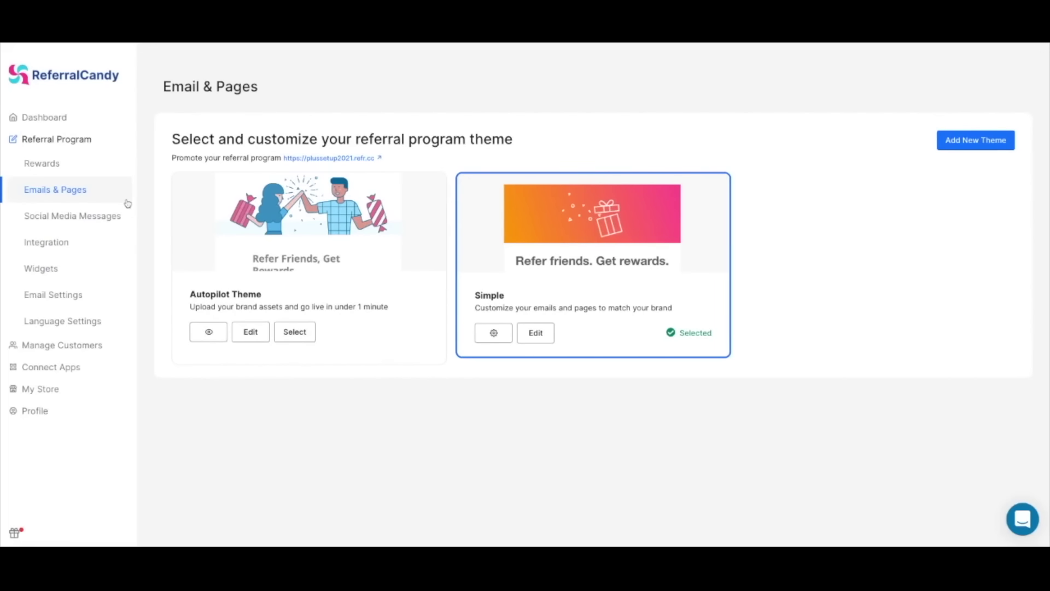
# - In the Simple theme, upload the wave logo cropped into a circle
pyautogui.click(541, 335)
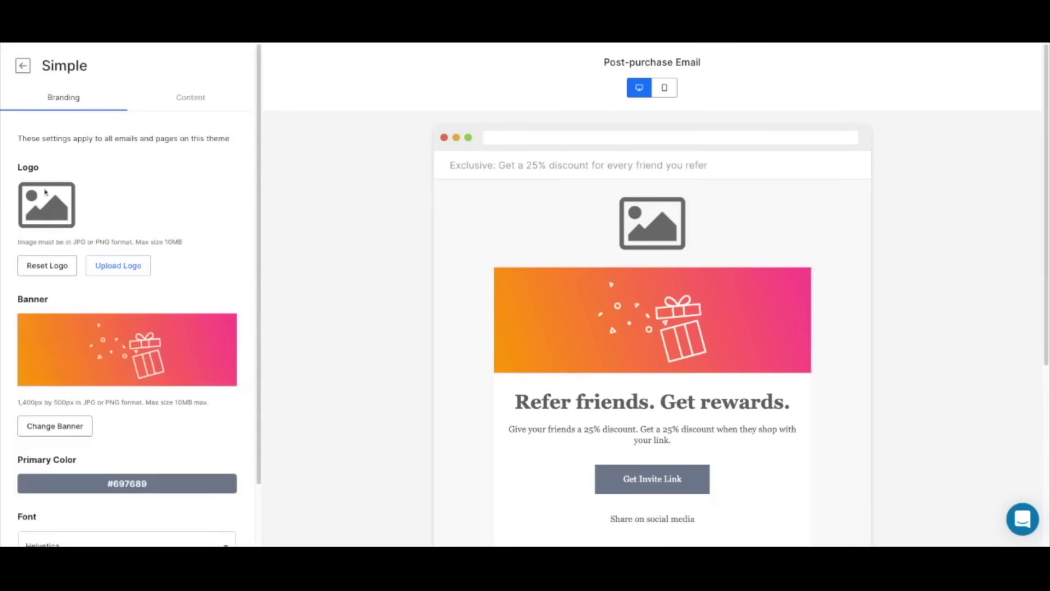
pyautogui.click(120, 265)
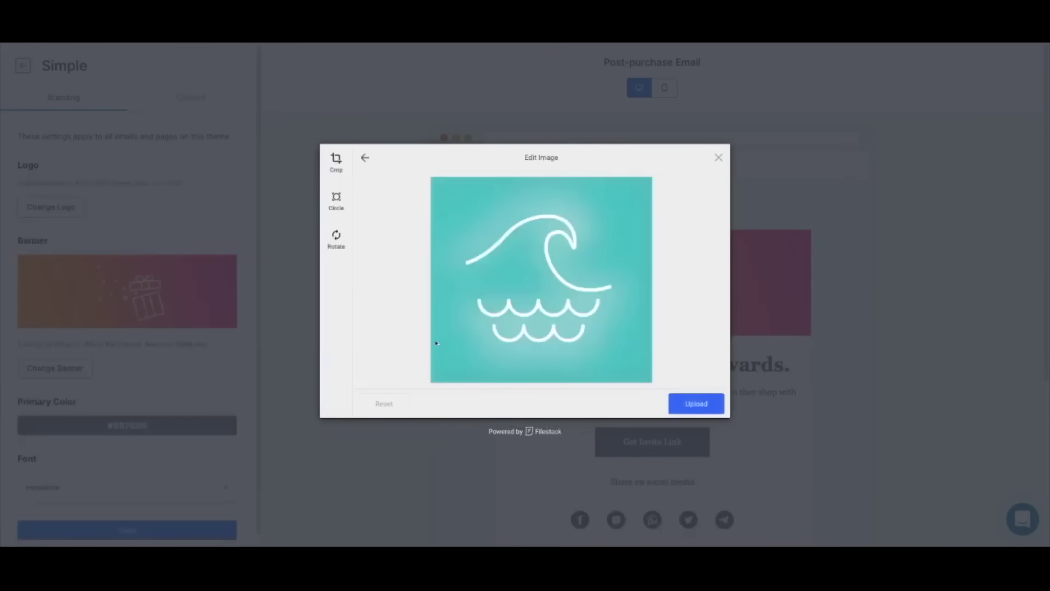
pyautogui.click(337, 201)
pyautogui.click(712, 405)
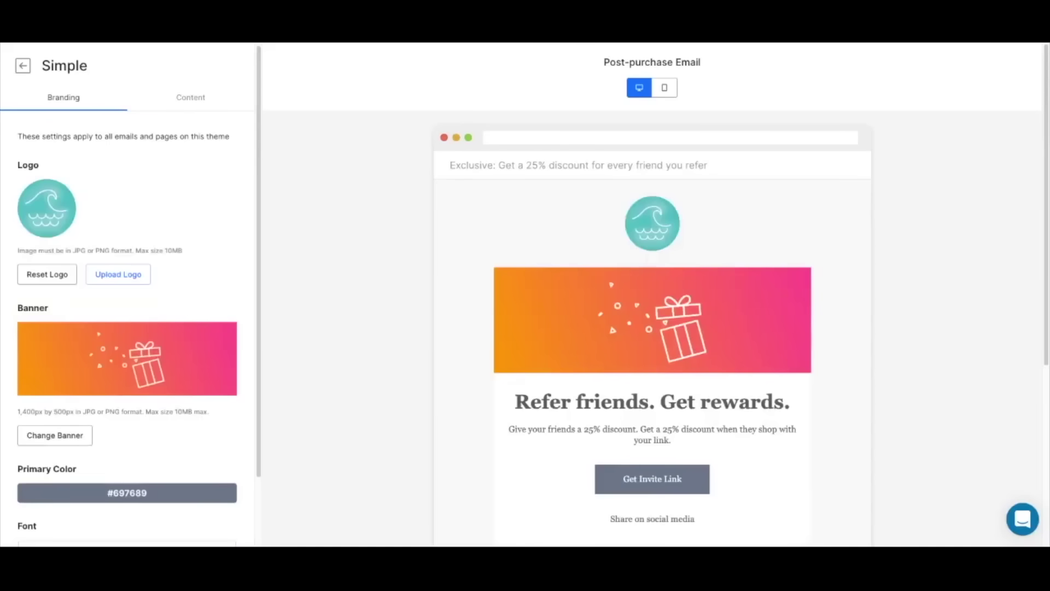
# - Replace the banner with the surf photo, keep primary colour #697689, and save
pyautogui.click(60, 437)
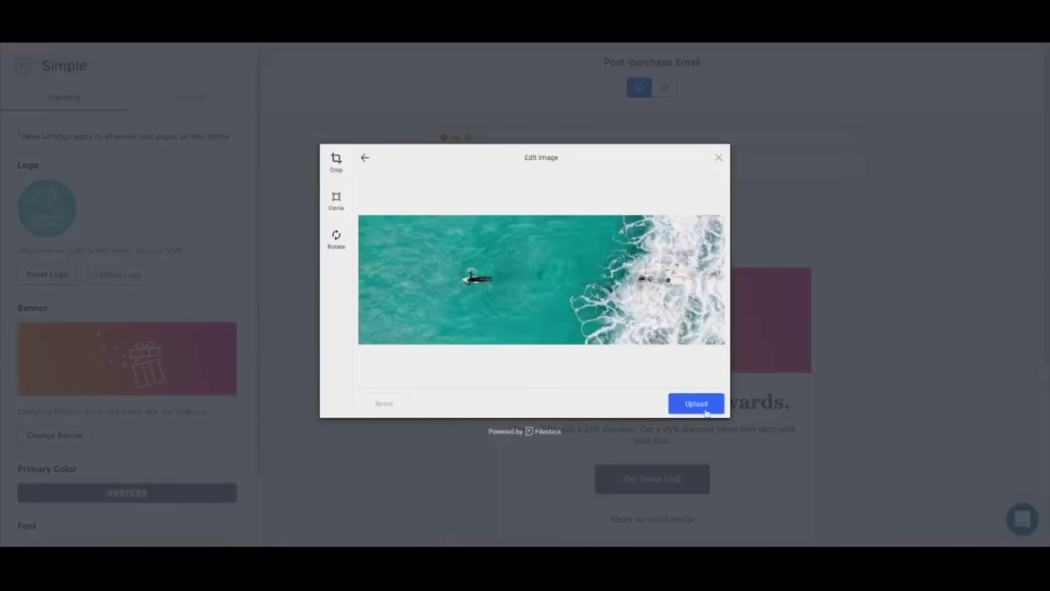
pyautogui.click(699, 406)
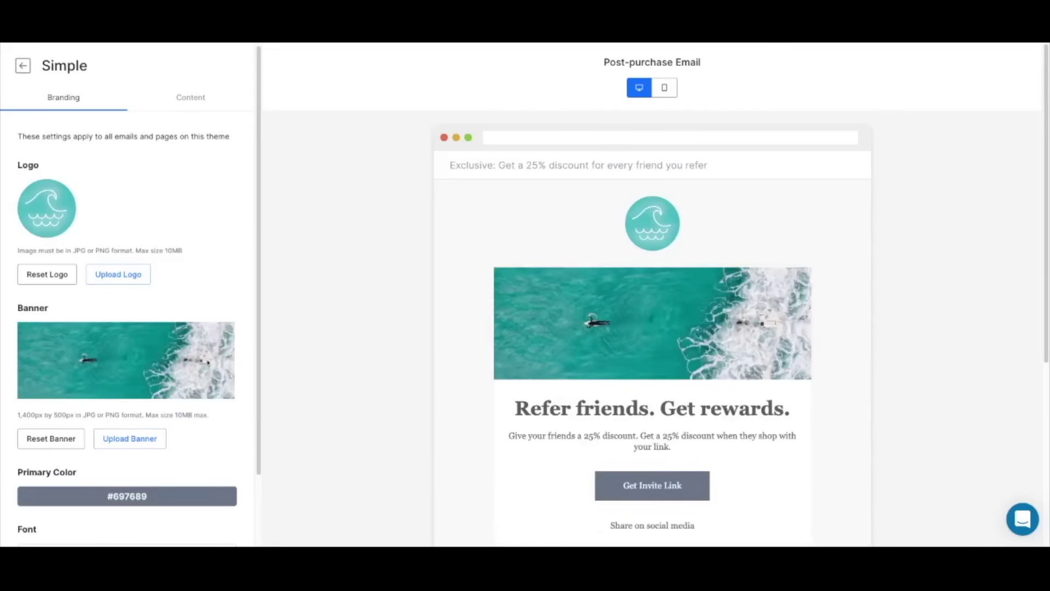
pyautogui.scroll(-2, 95, 343)
pyautogui.click(125, 413)
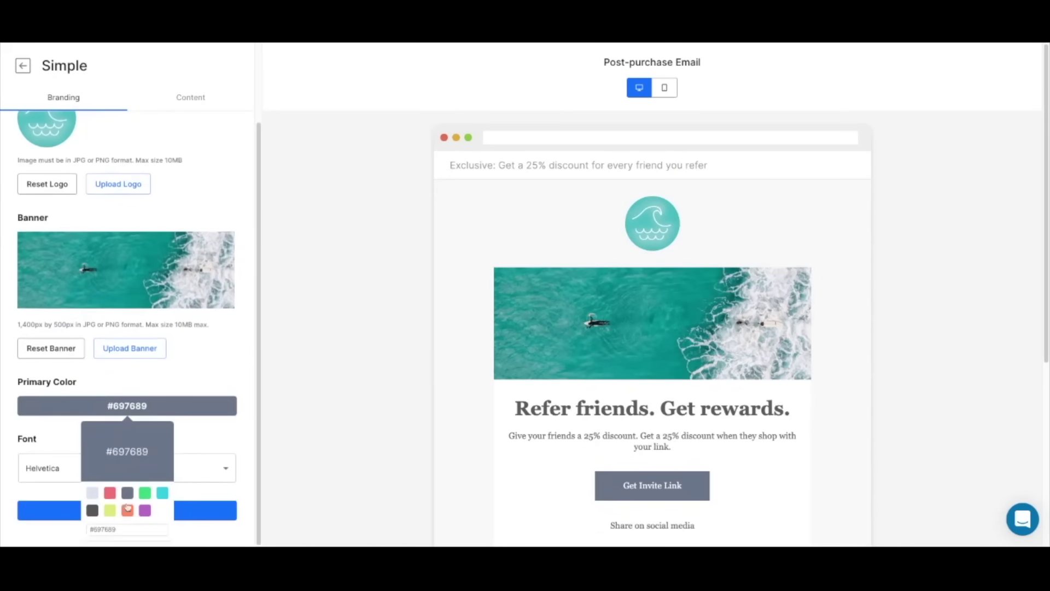
pyautogui.click(156, 375)
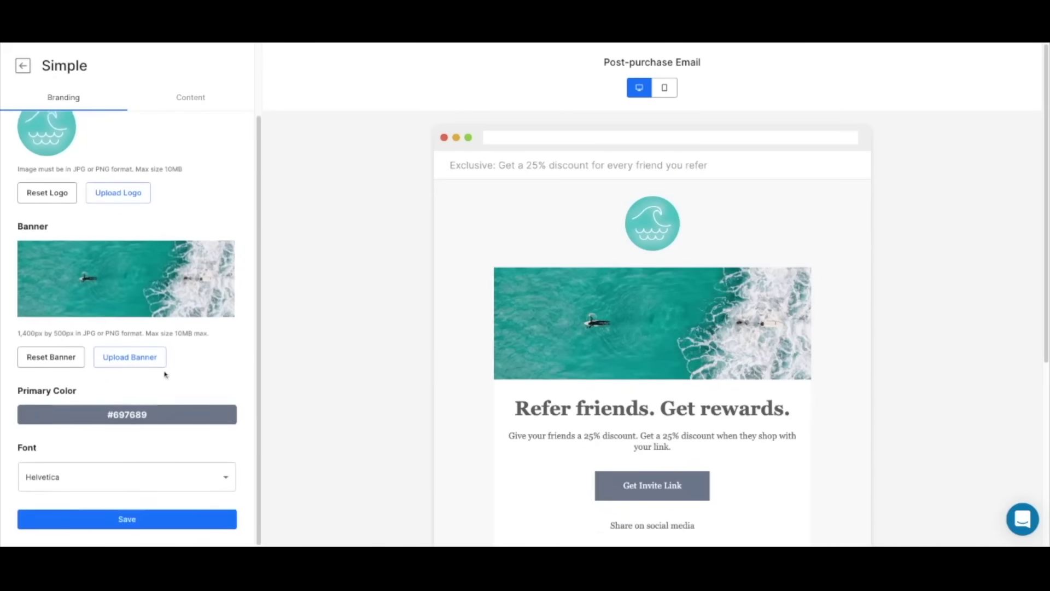
pyautogui.click(140, 516)
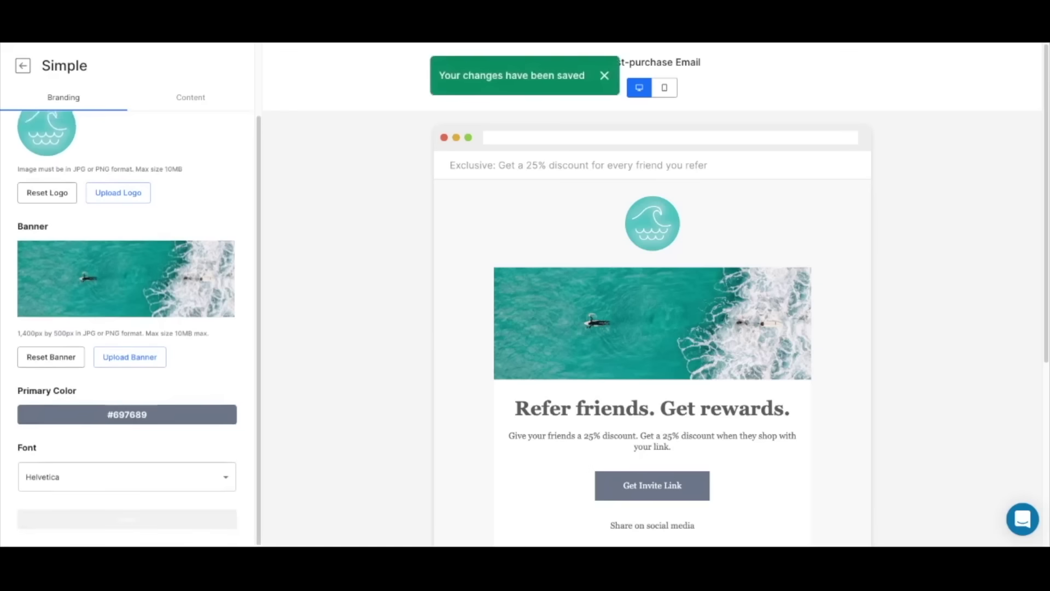
pyautogui.click(188, 99)
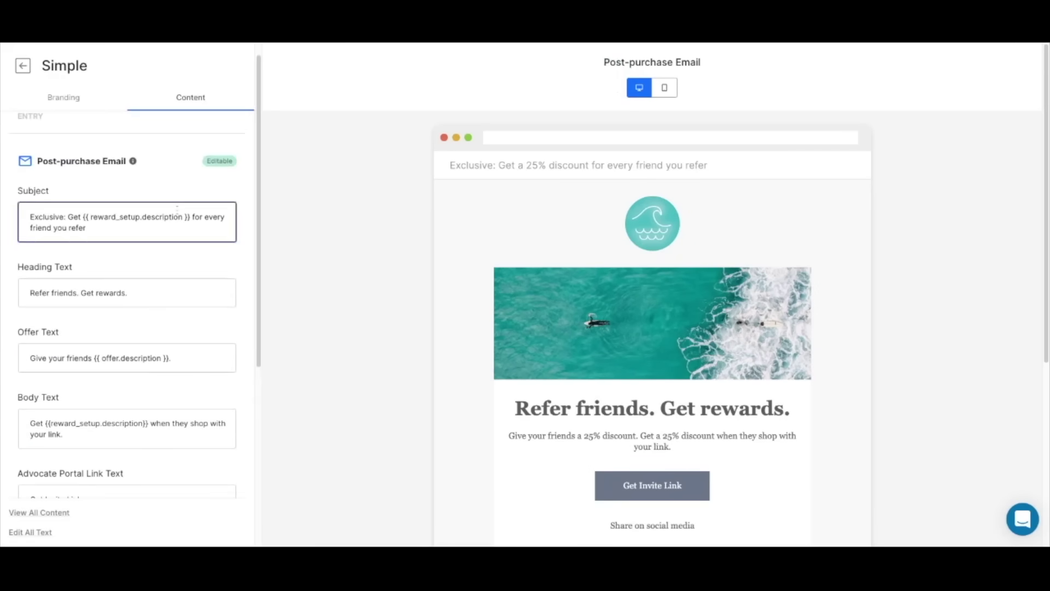
# - Review the Post-purchase Email preview and inspect its Subject and Heading Text fields
pyautogui.scroll(-3, 633, 285)
pyautogui.scroll(-4, 633, 285)
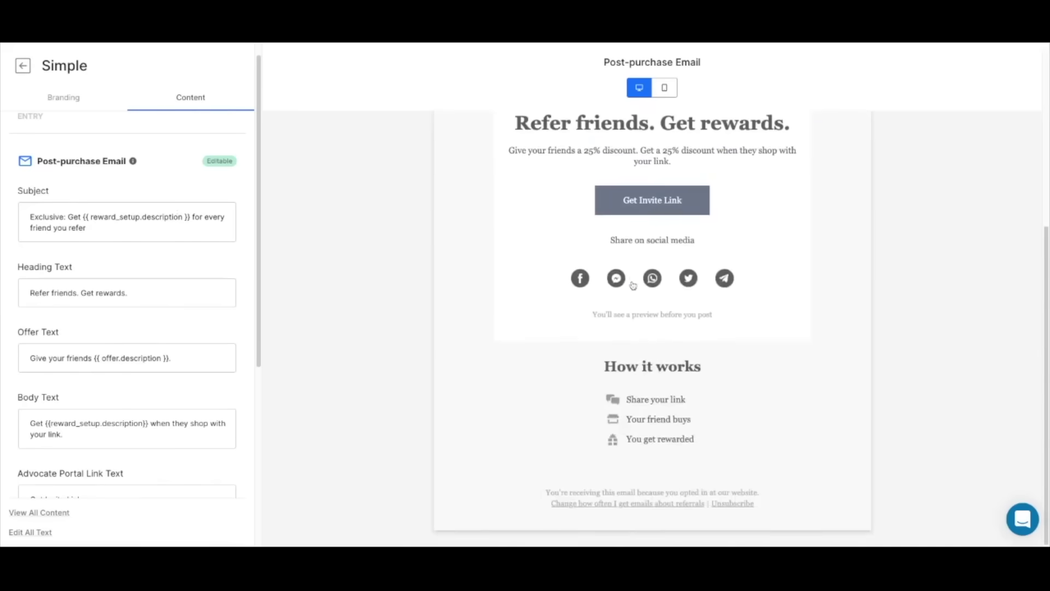
pyautogui.scroll(2, 633, 285)
pyautogui.scroll(3, 652, 329)
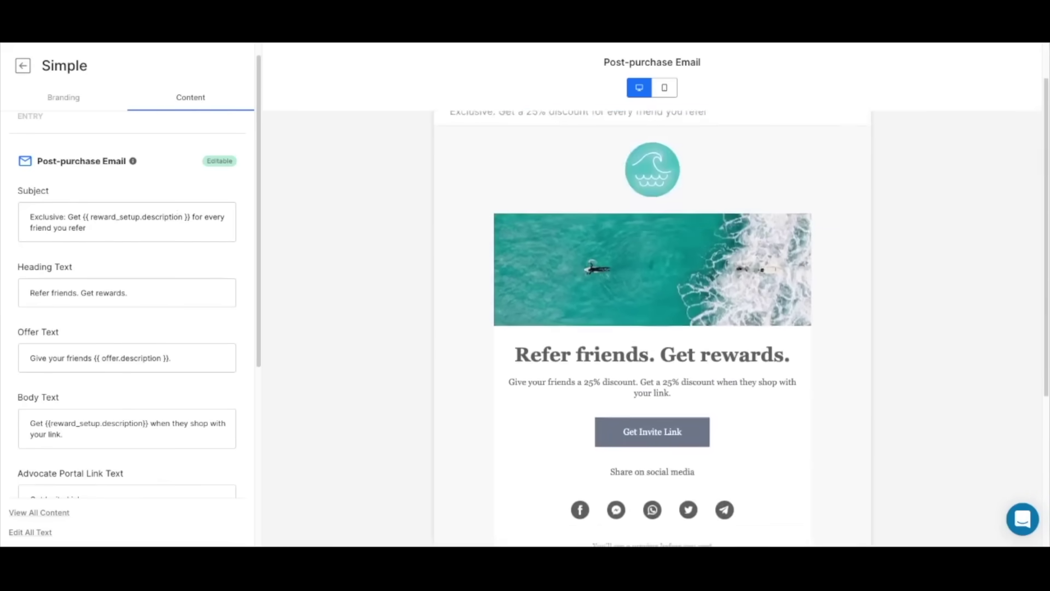
pyautogui.scroll(1, 652, 328)
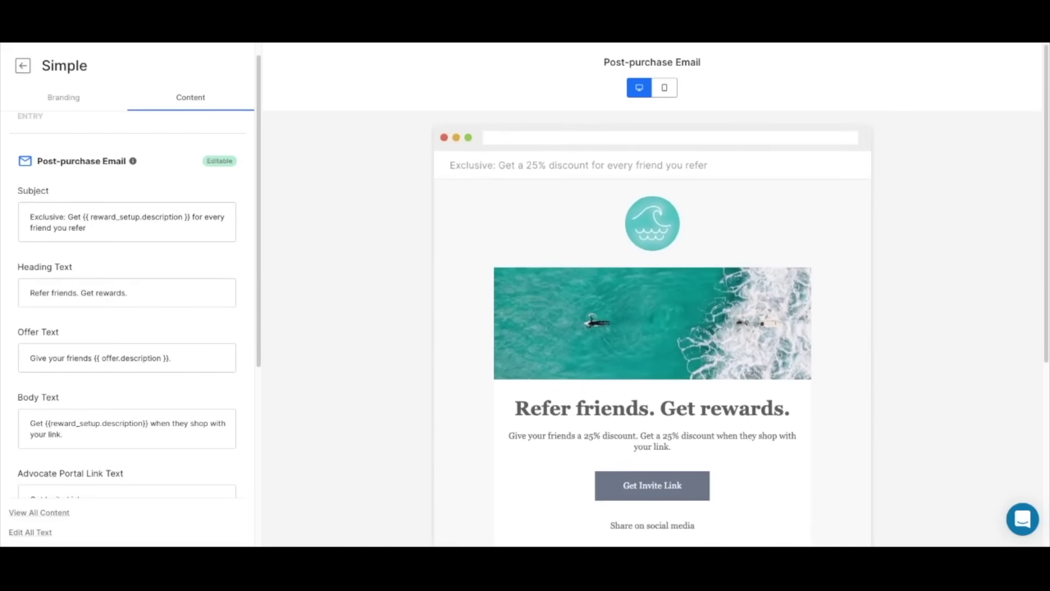
pyautogui.click(123, 217)
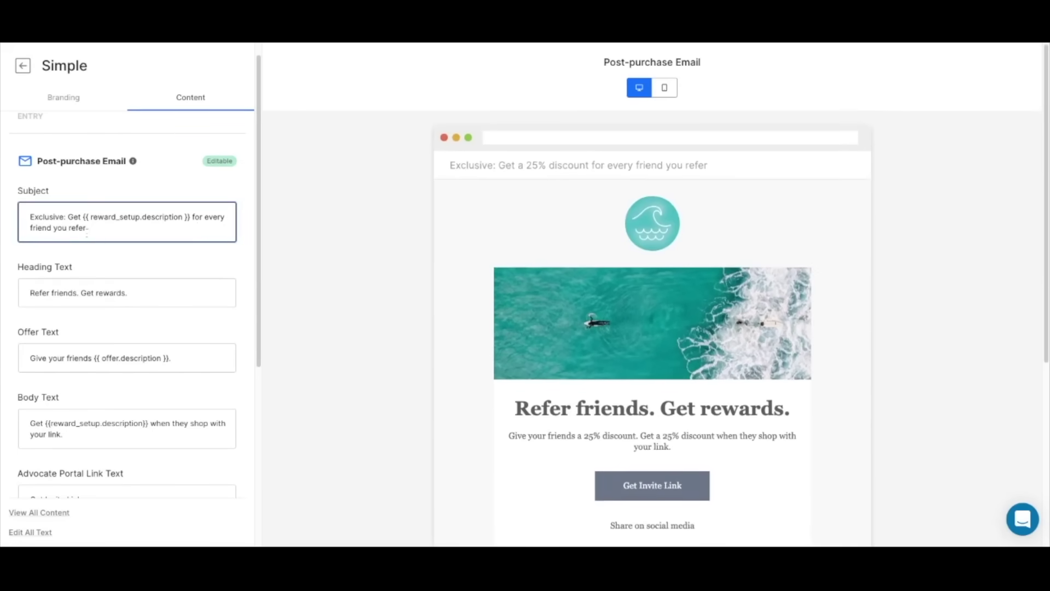
pyautogui.scroll(-1, 86, 233)
pyautogui.click(111, 274)
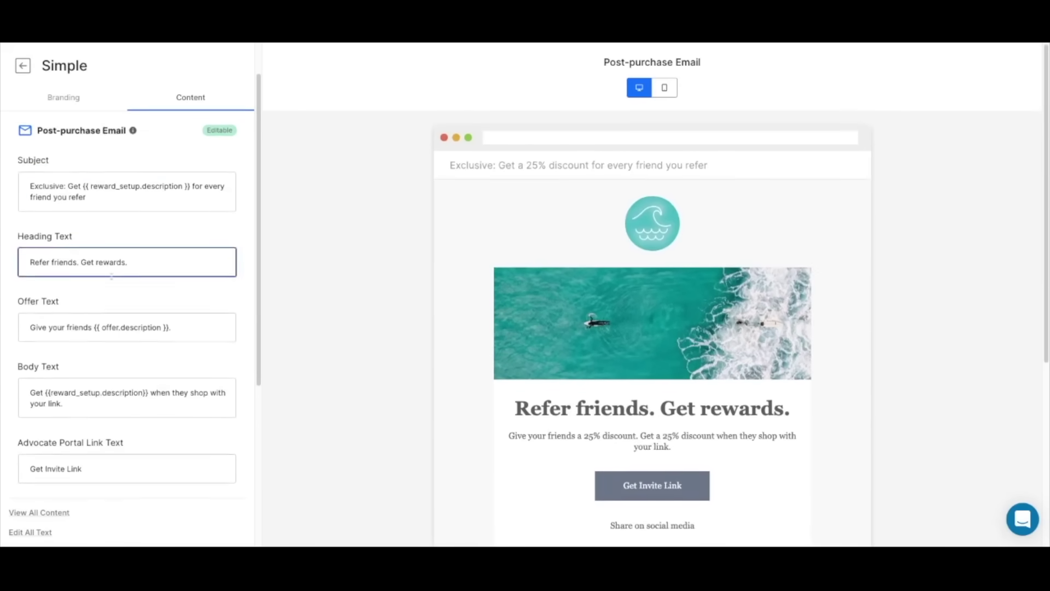
pyautogui.scroll(-5, 111, 276)
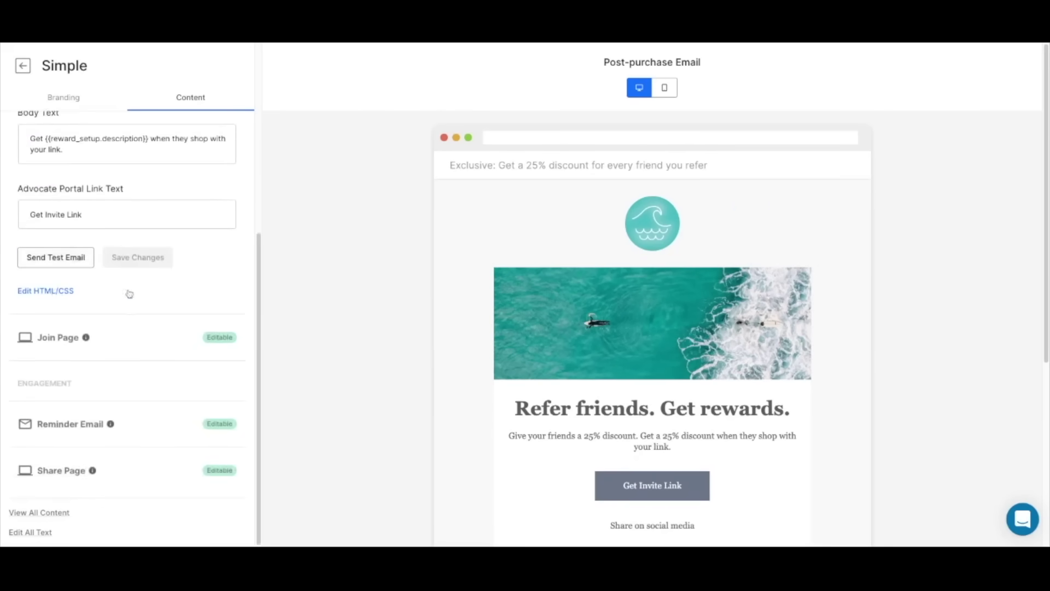
# - Browse the theme's HTML/CSS templates in the Layouts, Pages and Snippets folders
pyautogui.click(42, 292)
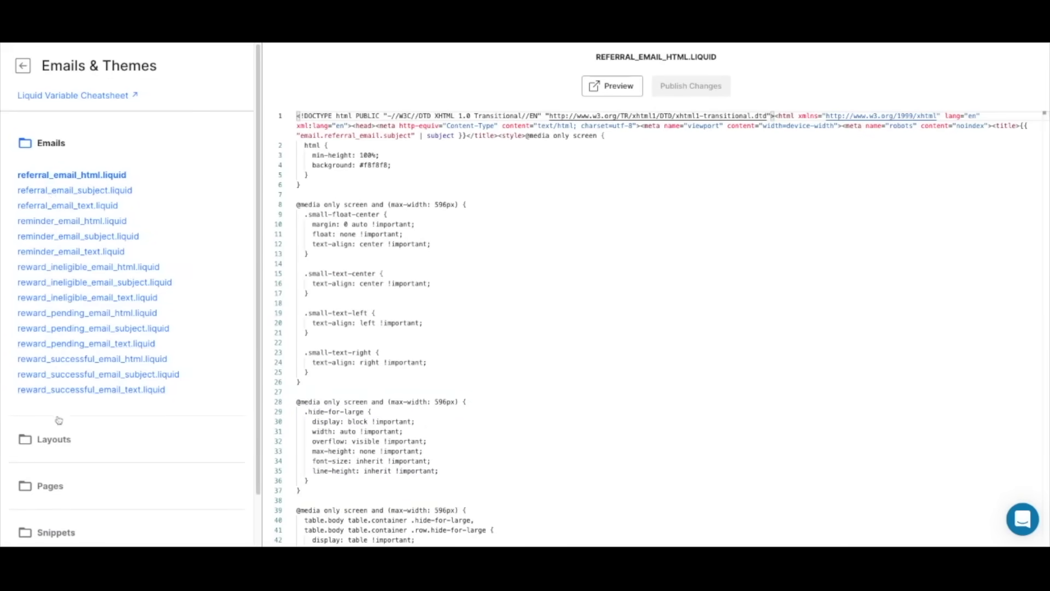
pyautogui.click(57, 439)
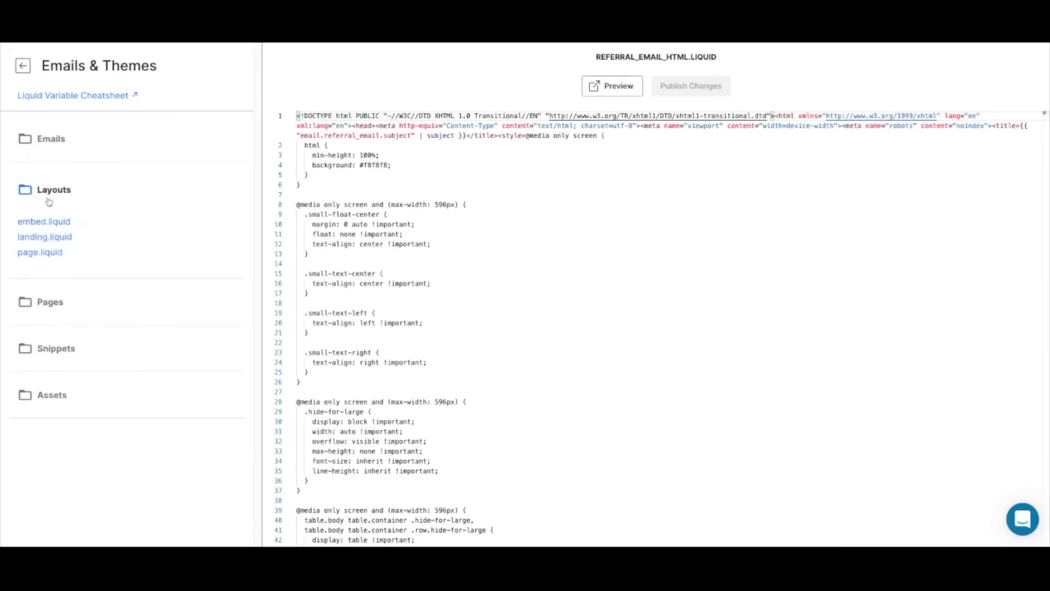
pyautogui.click(42, 304)
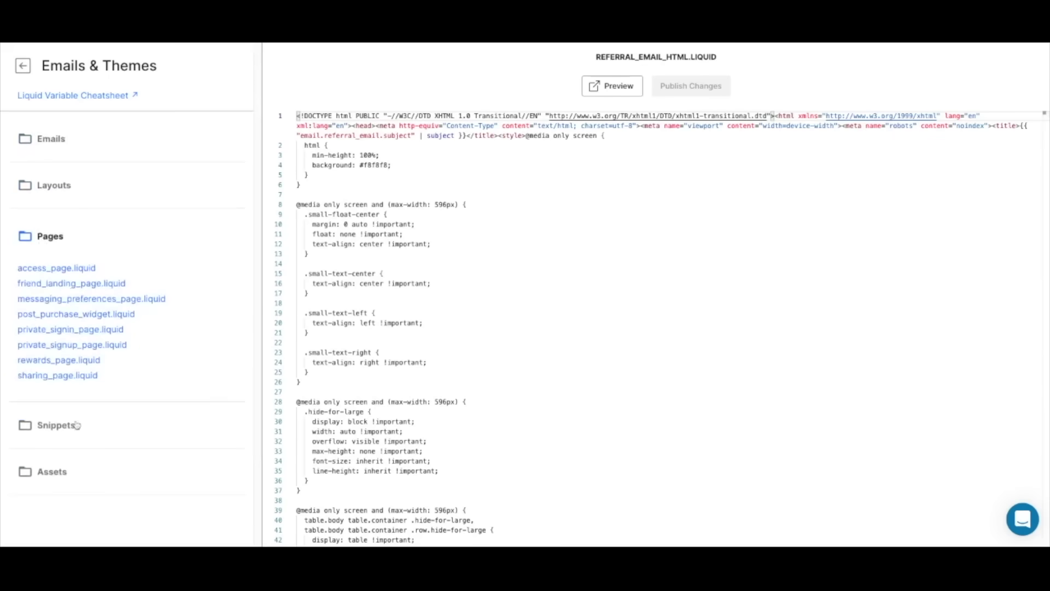
pyautogui.click(54, 426)
pyautogui.scroll(-1, 149, 361)
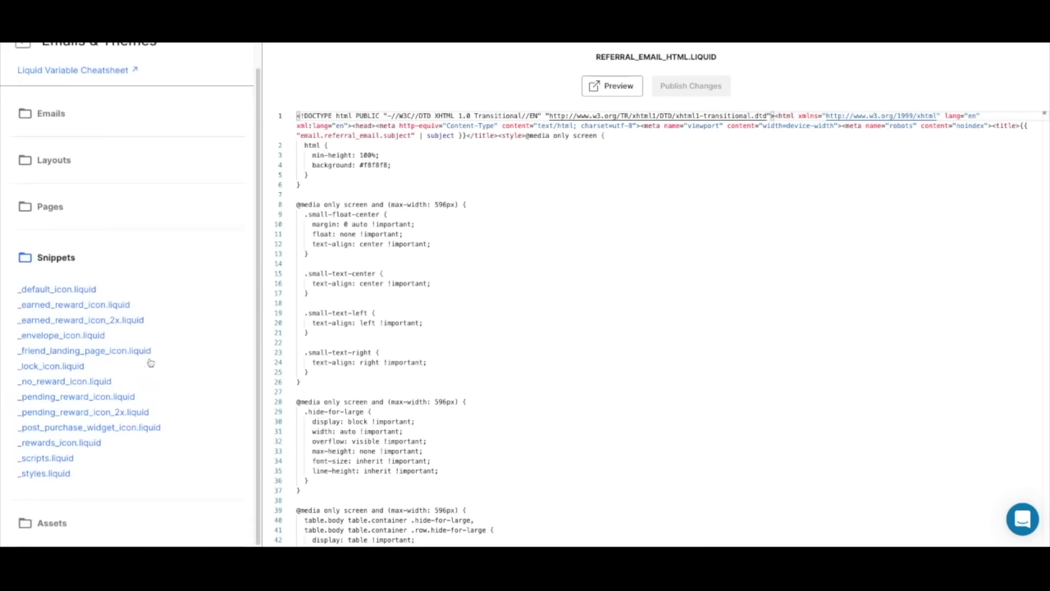
pyautogui.scroll(1, 151, 363)
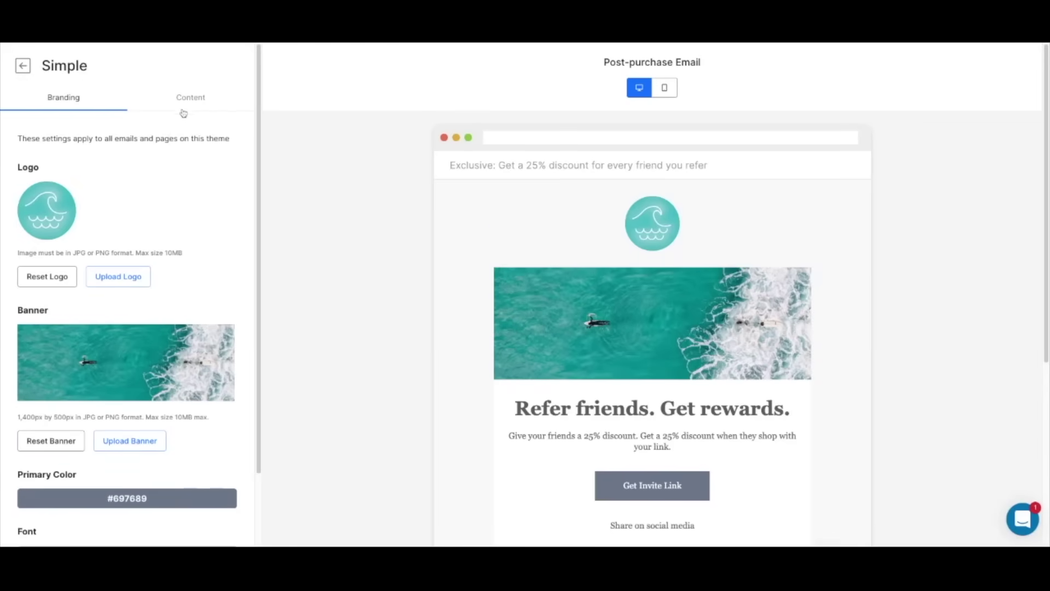
# - Return to the theme content and open the Join Page settings
pyautogui.click(187, 104)
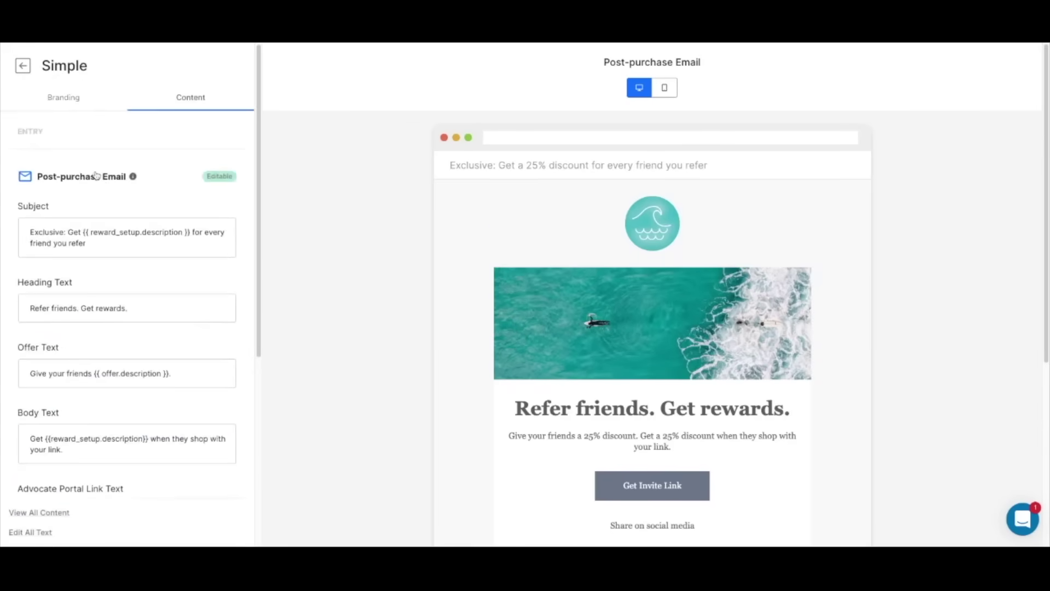
pyautogui.scroll(-1, 96, 175)
pyautogui.scroll(-4, 97, 175)
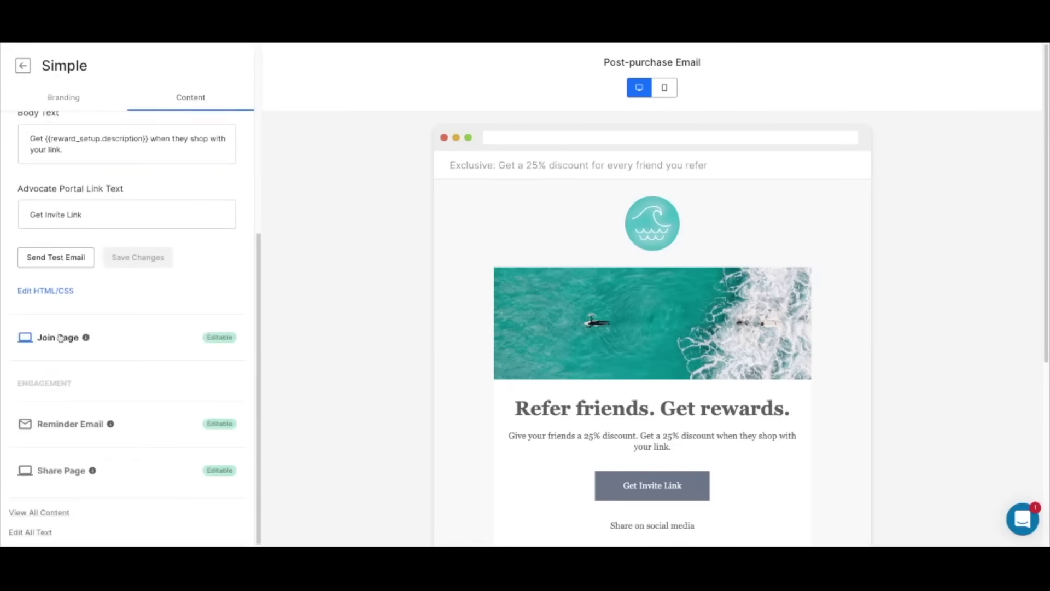
pyautogui.click(61, 336)
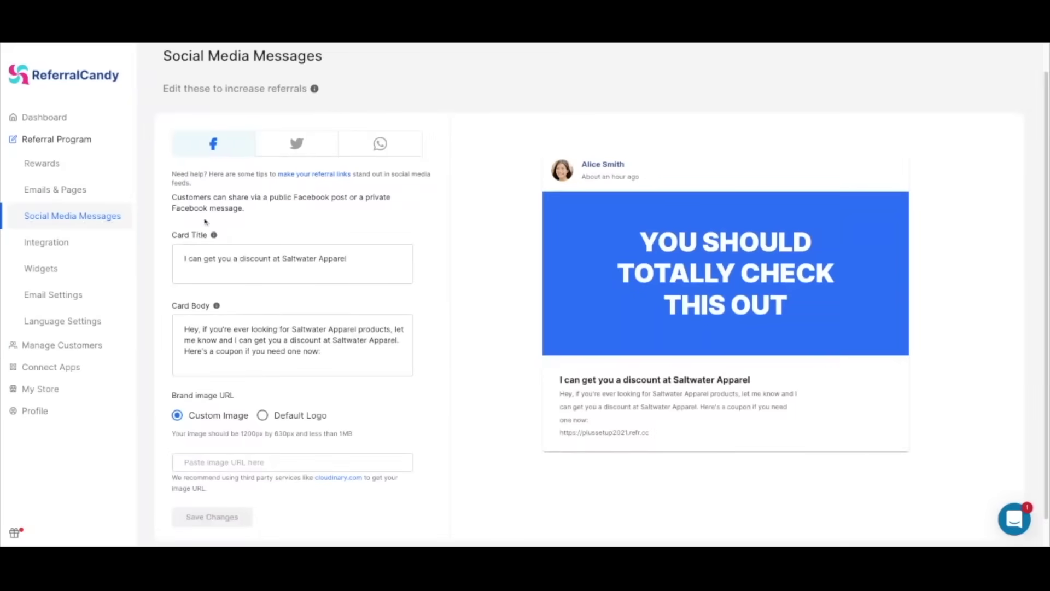
# - Look over the Twitter and WhatsApp share messages, then return to the Facebook card
pyautogui.scroll(-1, 467, 234)
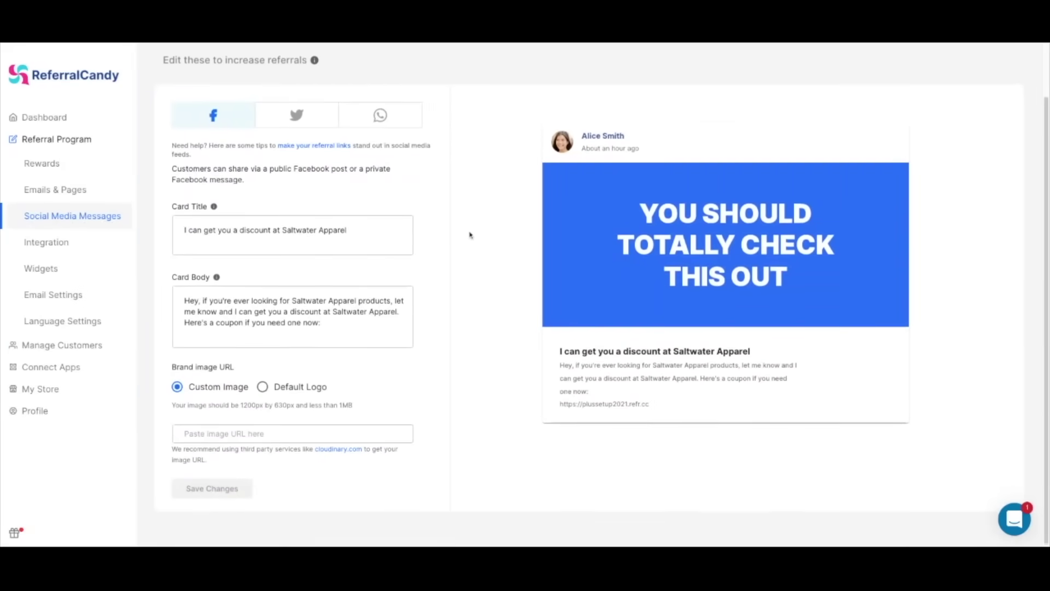
pyautogui.click(315, 125)
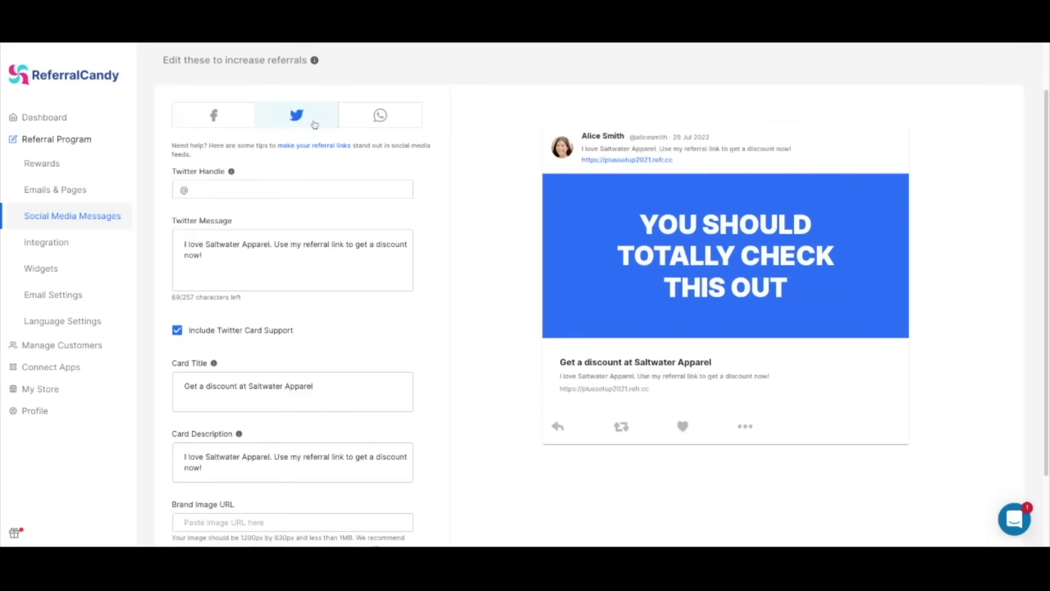
pyautogui.click(400, 124)
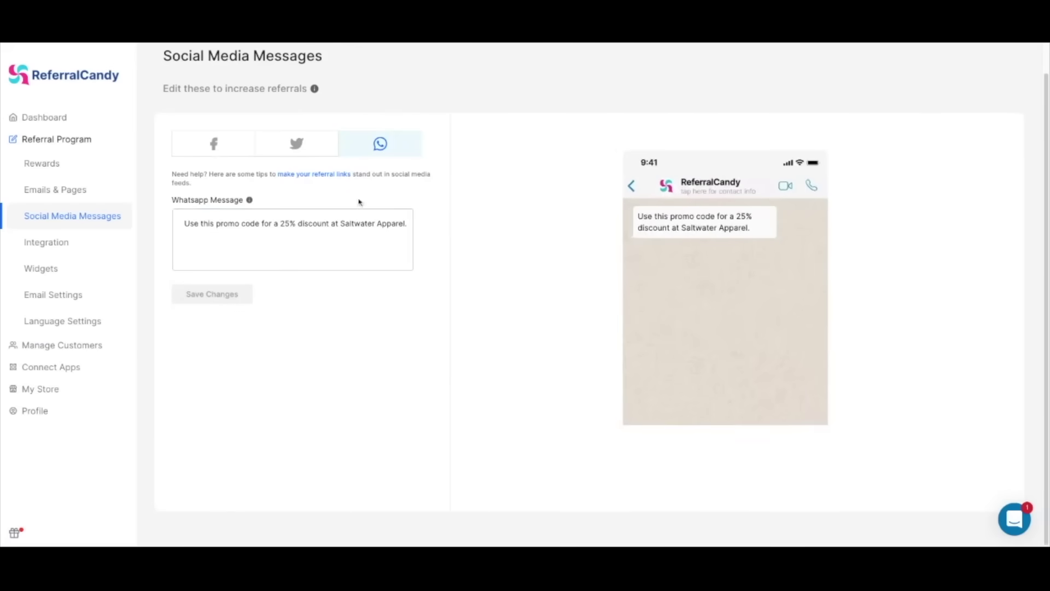
pyautogui.click(215, 152)
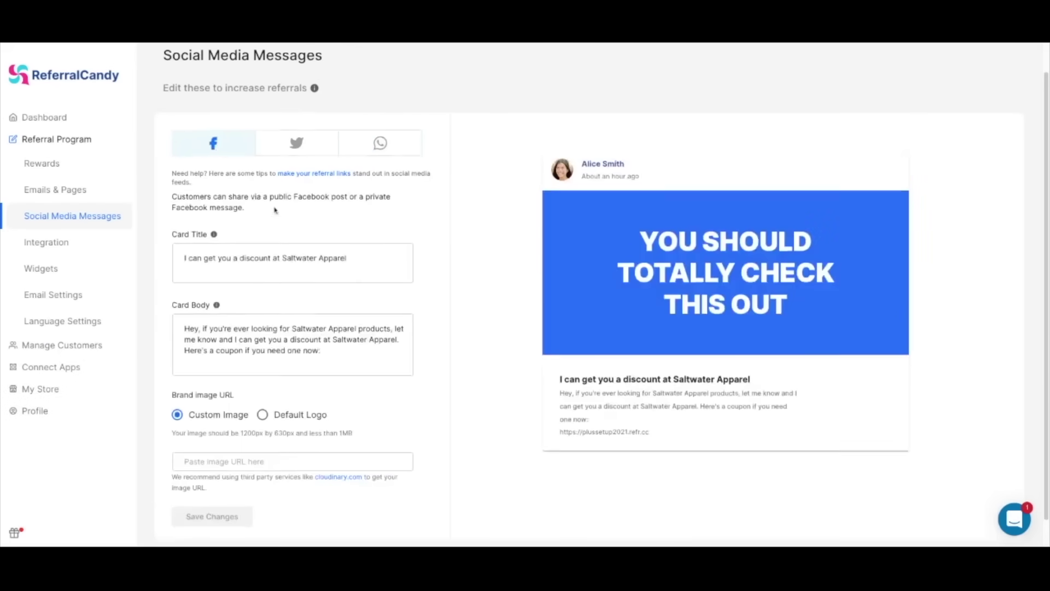
pyautogui.scroll(-1, 272, 207)
# - Set the Facebook card's brand image URL to the banner.jpg surf photo and save
pyautogui.click(188, 234)
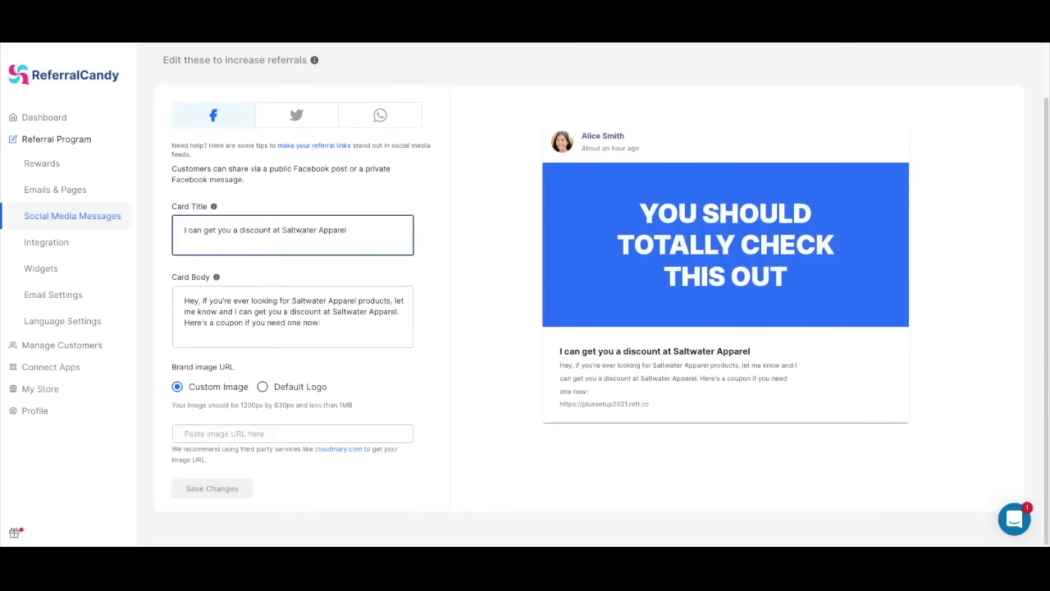
pyautogui.click(212, 300)
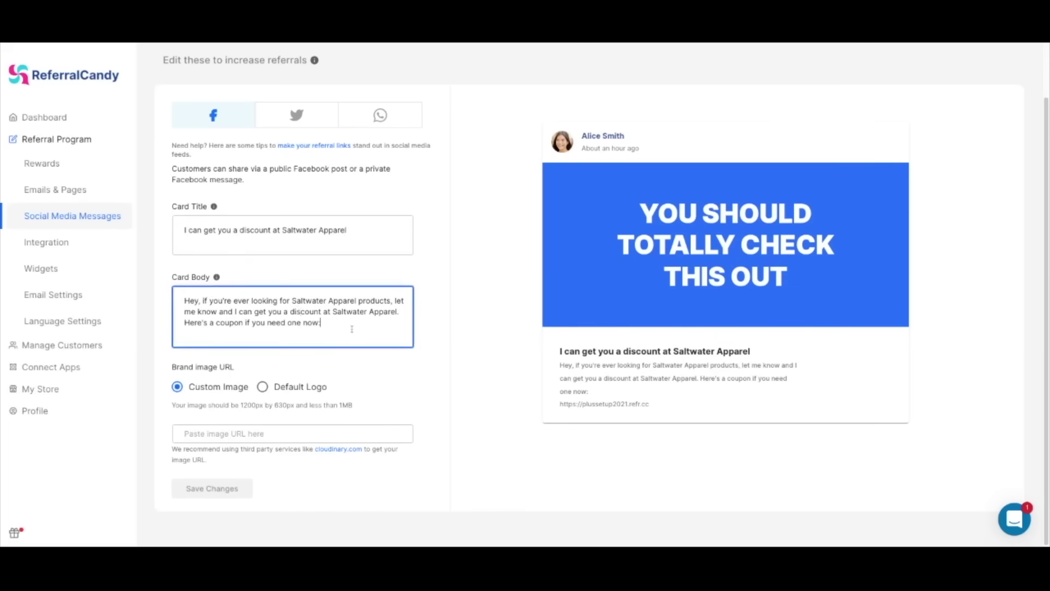
pyautogui.click(232, 426)
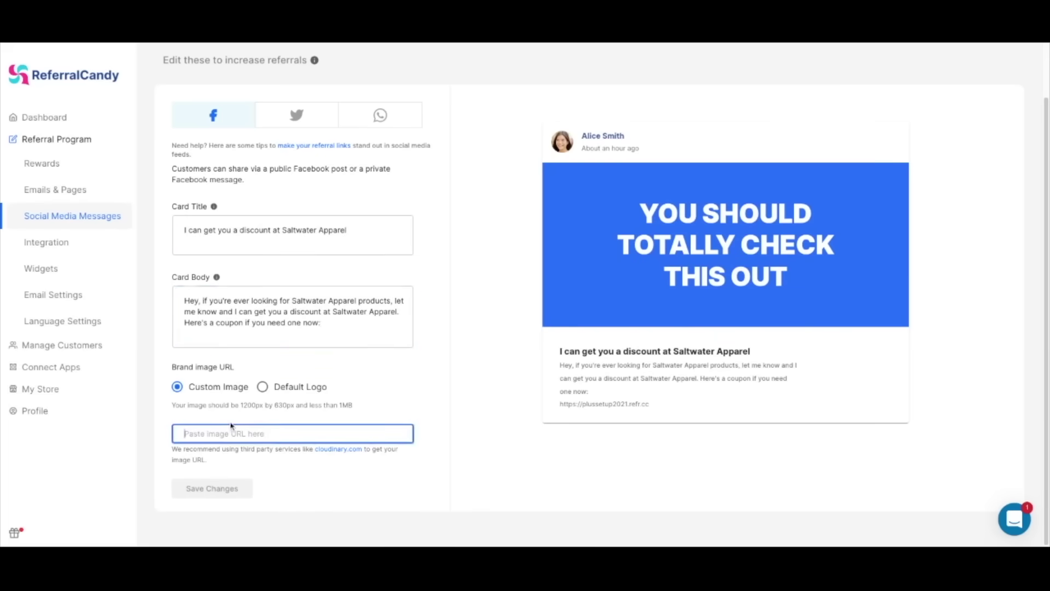
pyautogui.write('https://i.postimg.cc/wjKzsTZM/banner.jpg')
pyautogui.click(217, 489)
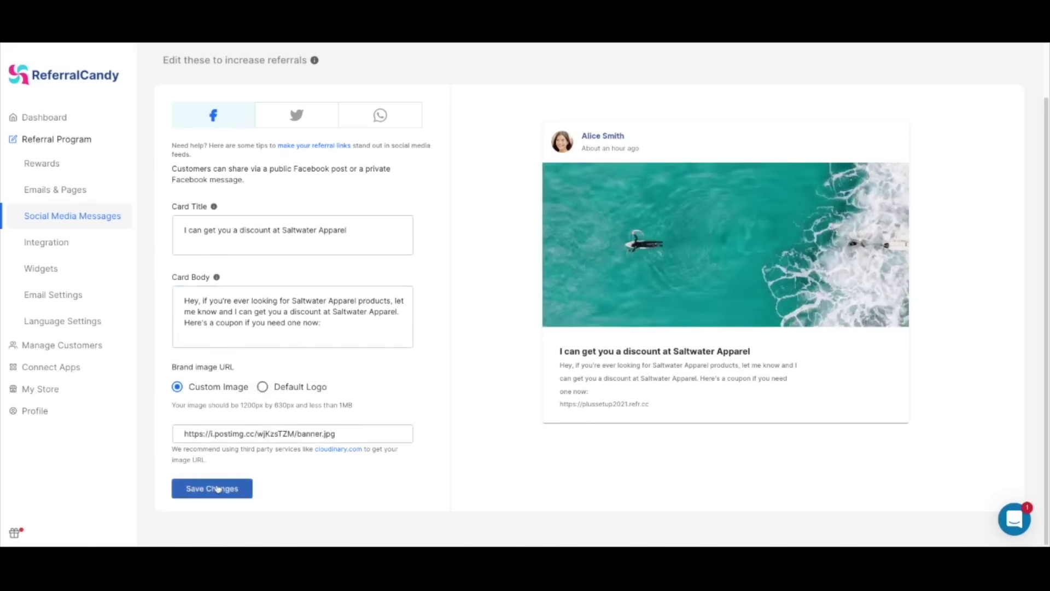
pyautogui.click(217, 488)
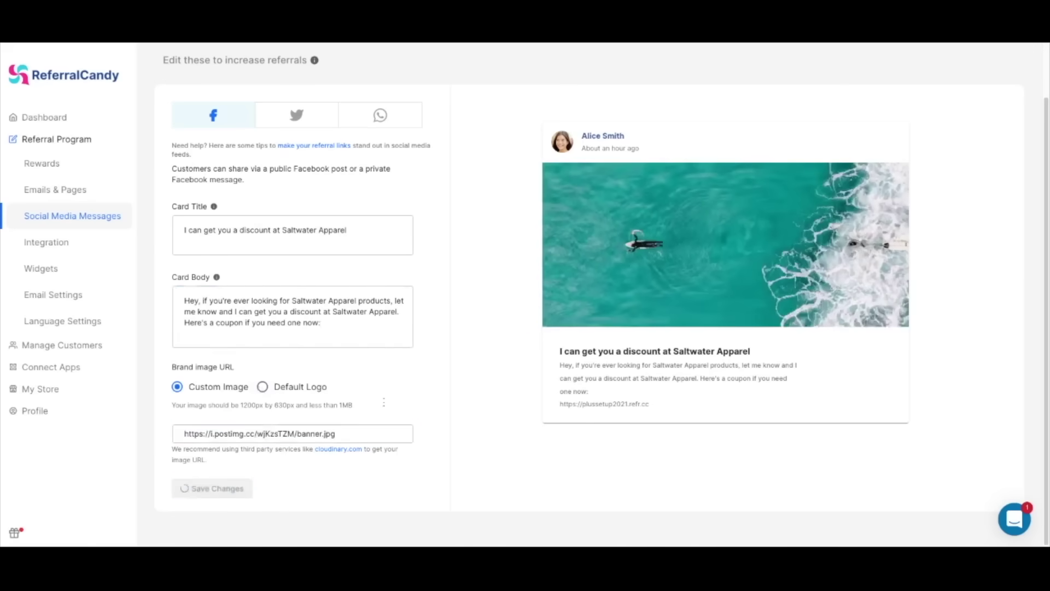
# - On the Widgets page, switch on the Cookie Consent banner alongside the Post-Purchase Popup
pyautogui.click(58, 263)
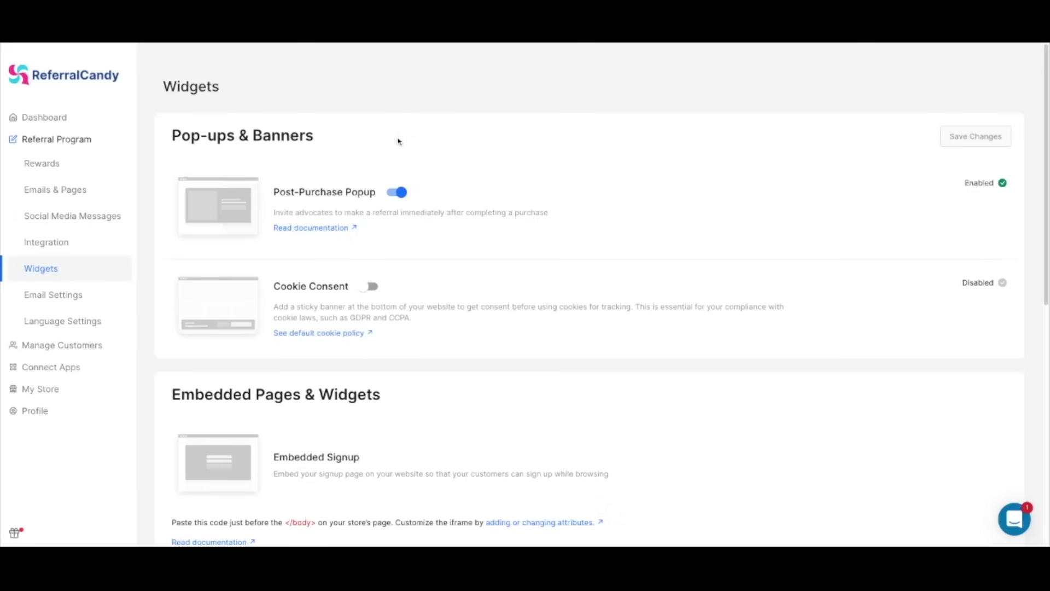
pyautogui.scroll(-1, 480, 172)
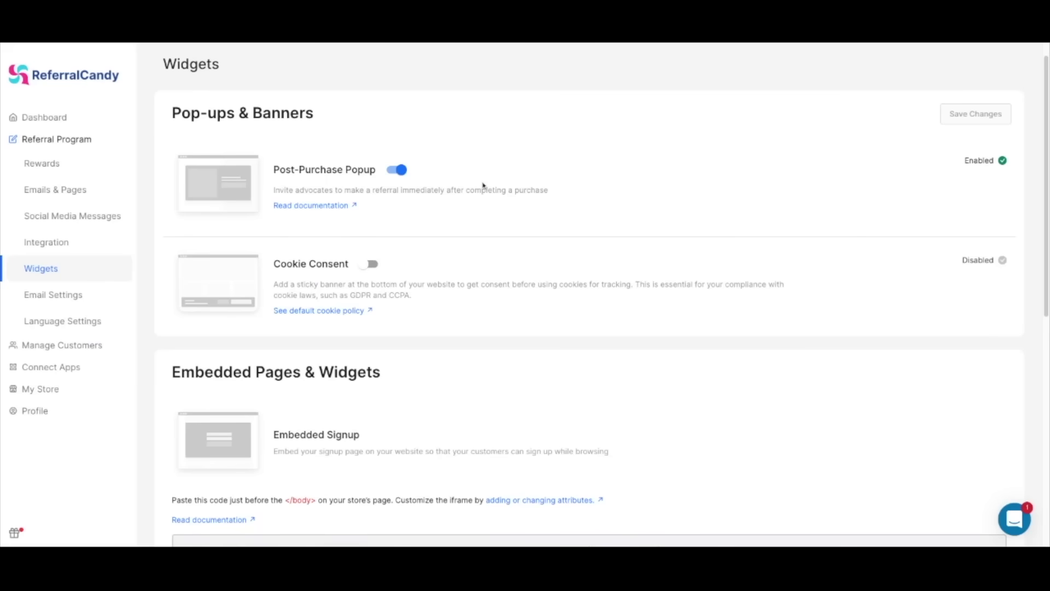
pyautogui.scroll(-1, 483, 186)
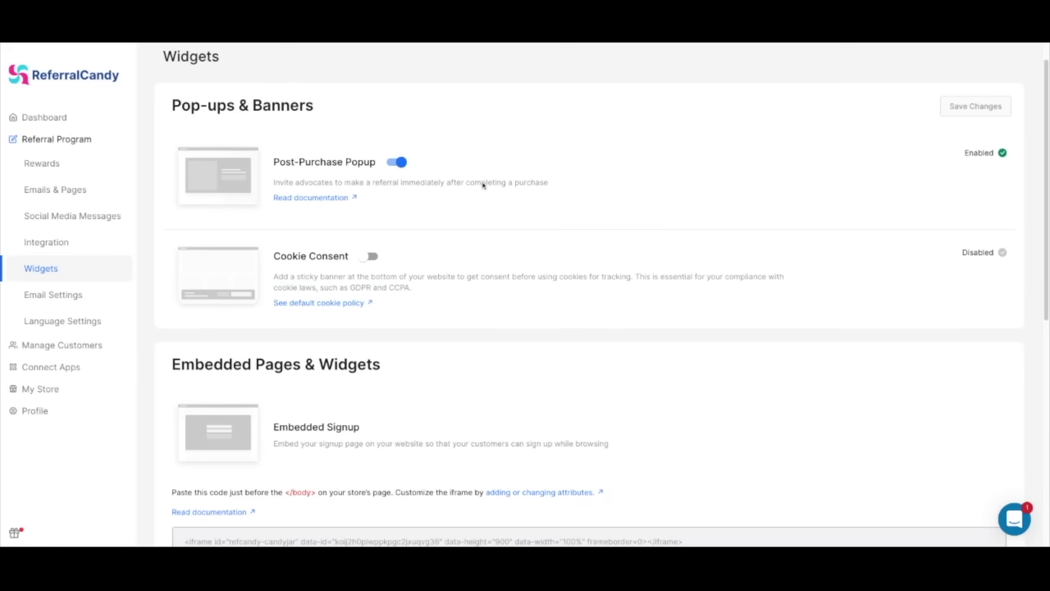
pyautogui.scroll(-1, 484, 186)
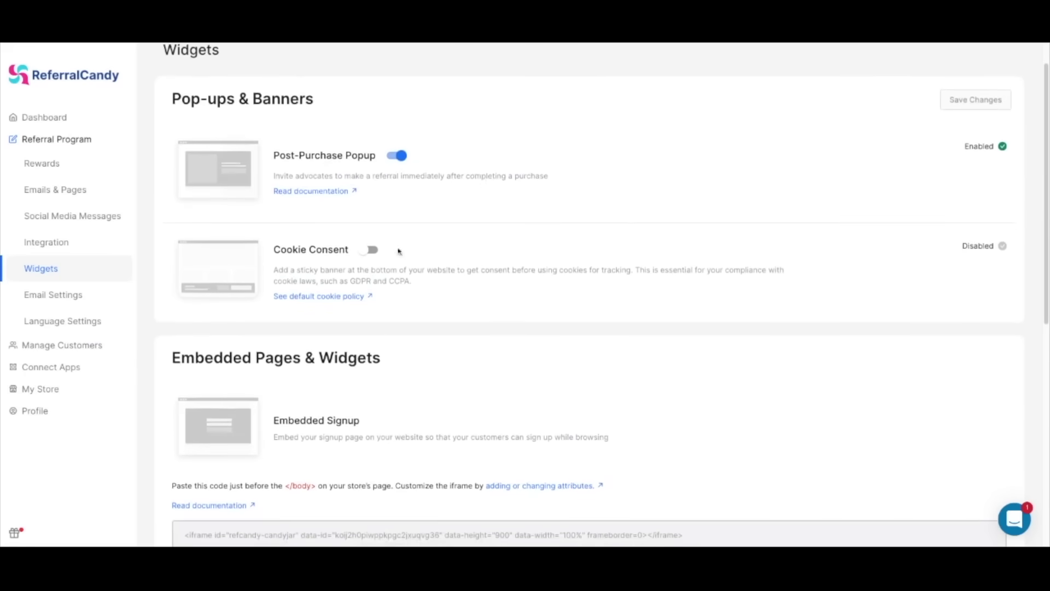
pyautogui.click(375, 251)
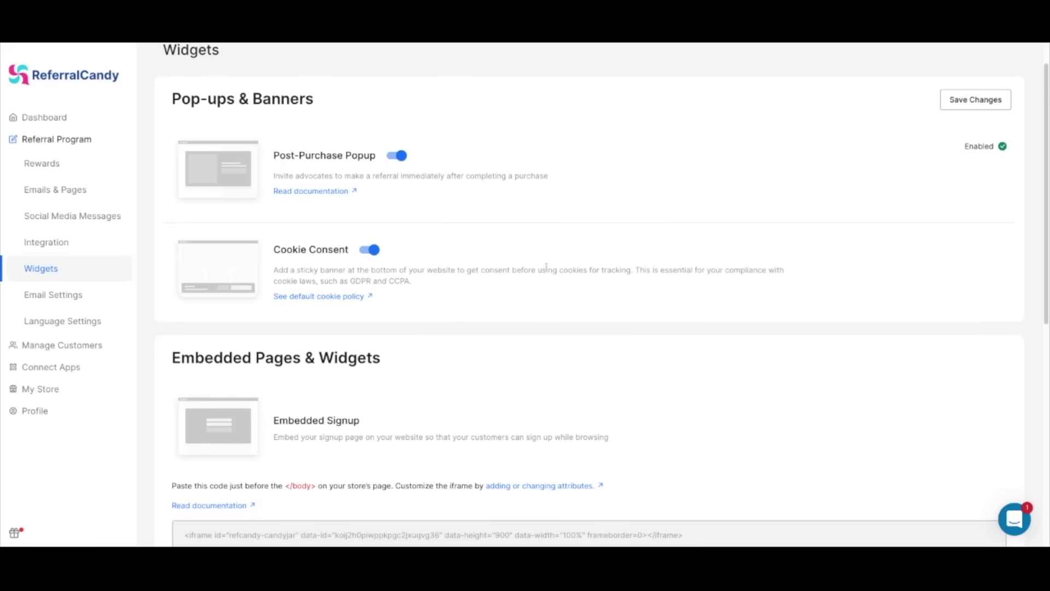
# - Copy the Embedded Signup embed code
pyautogui.scroll(-1, 601, 295)
pyautogui.scroll(-4, 602, 295)
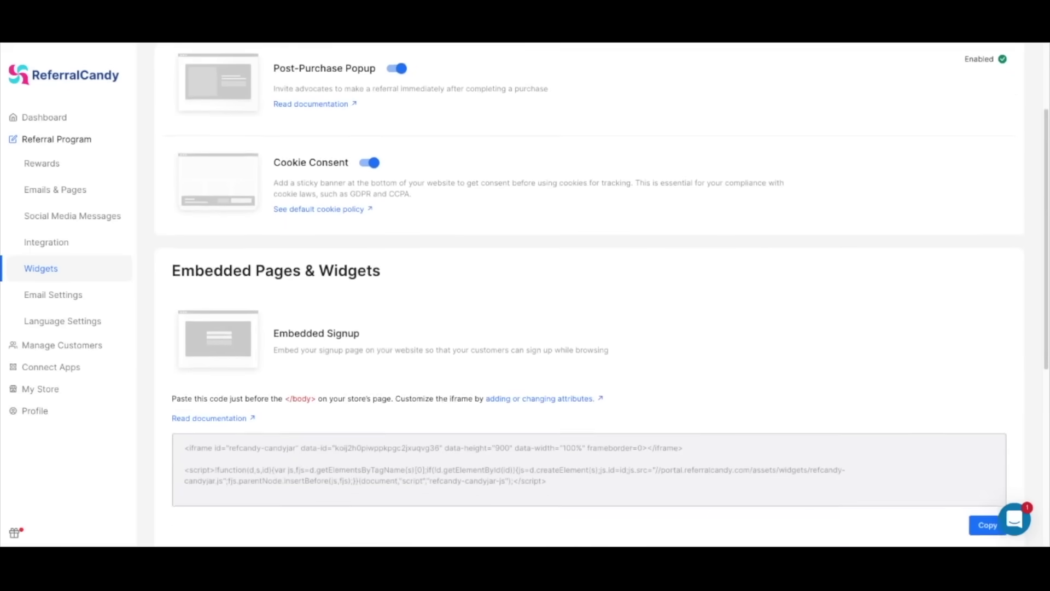
pyautogui.scroll(-1, 602, 295)
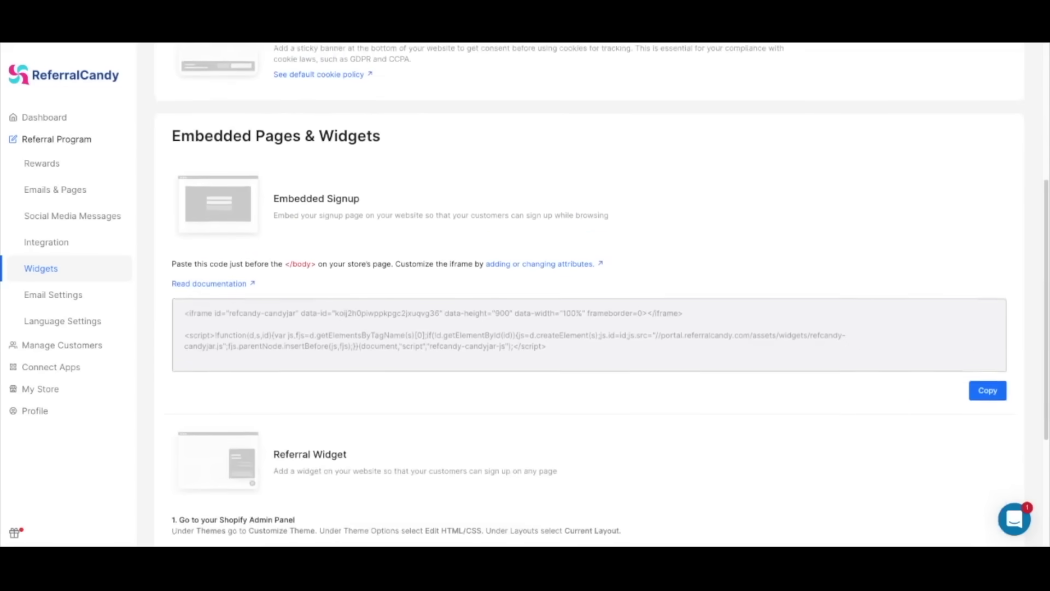
pyautogui.scroll(-1, 601, 295)
pyautogui.click(588, 285)
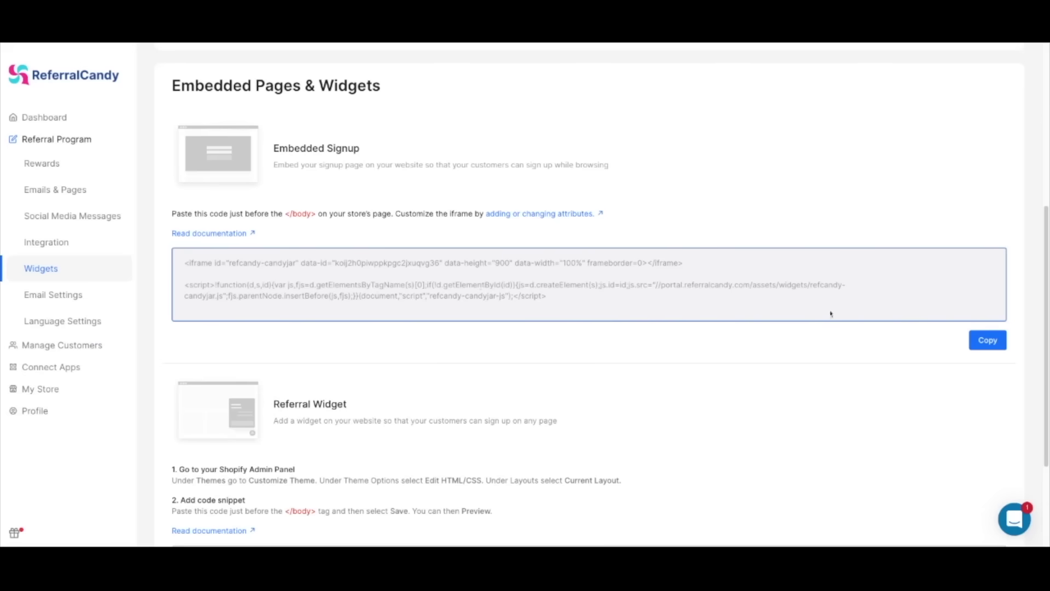
pyautogui.click(987, 340)
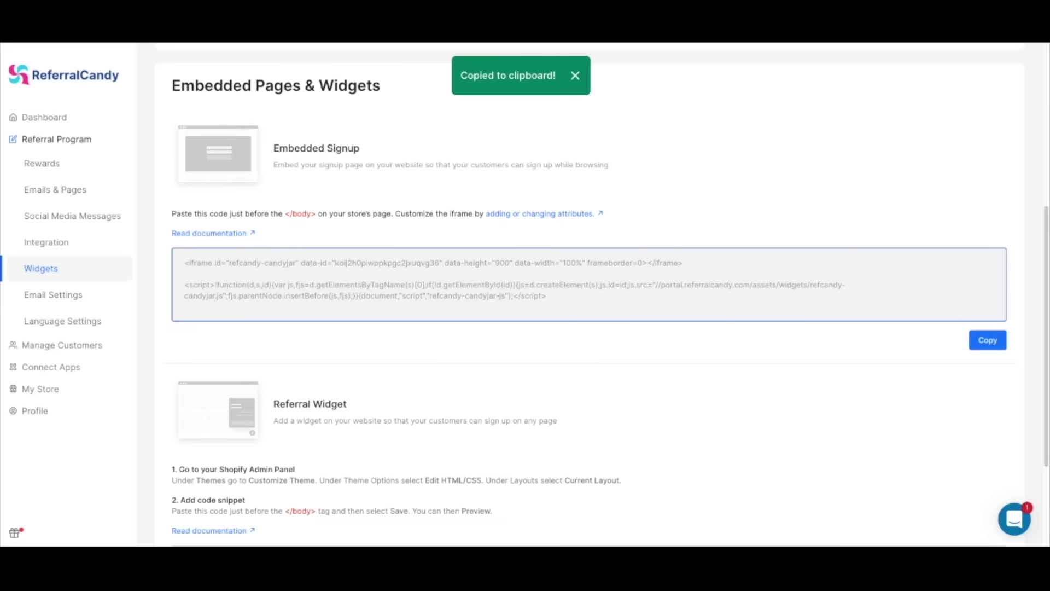
# - Copy the Referral Widget embed code
pyautogui.scroll(-2, 514, 271)
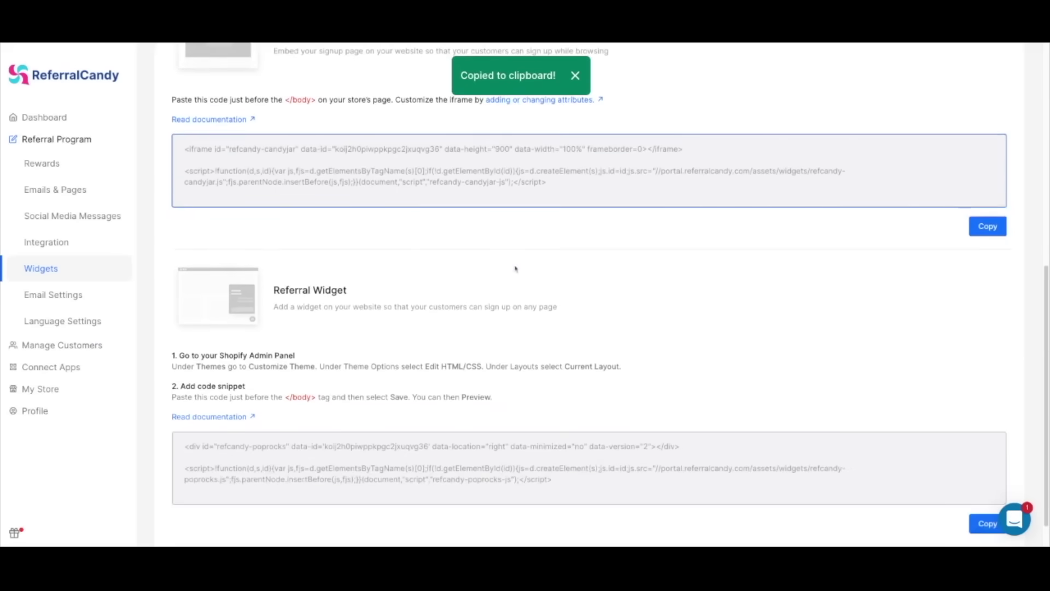
pyautogui.scroll(-1, 515, 269)
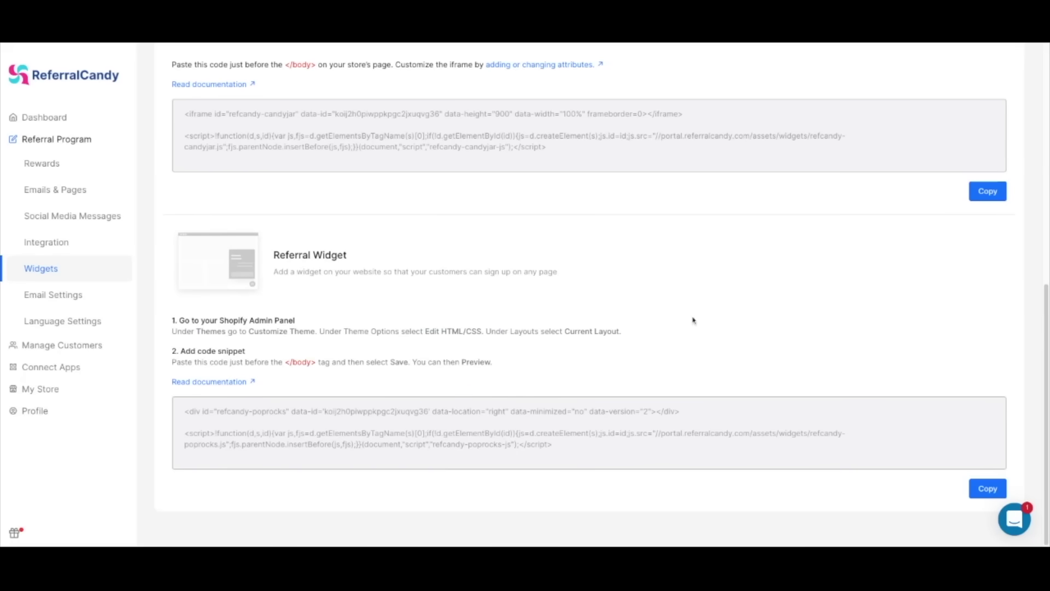
pyautogui.click(979, 488)
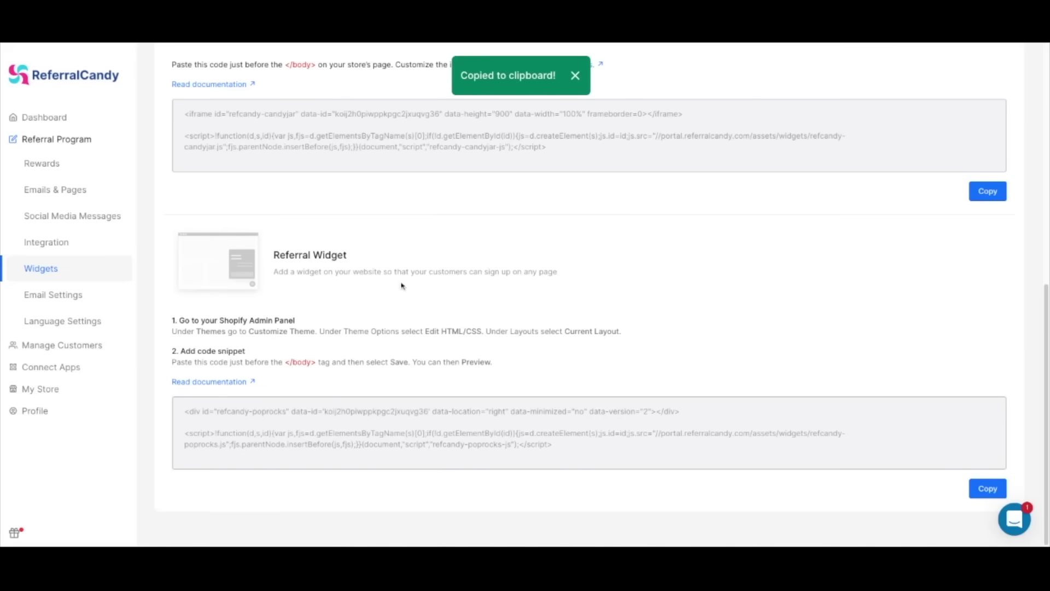
pyautogui.scroll(4, 403, 285)
pyautogui.scroll(3, 403, 285)
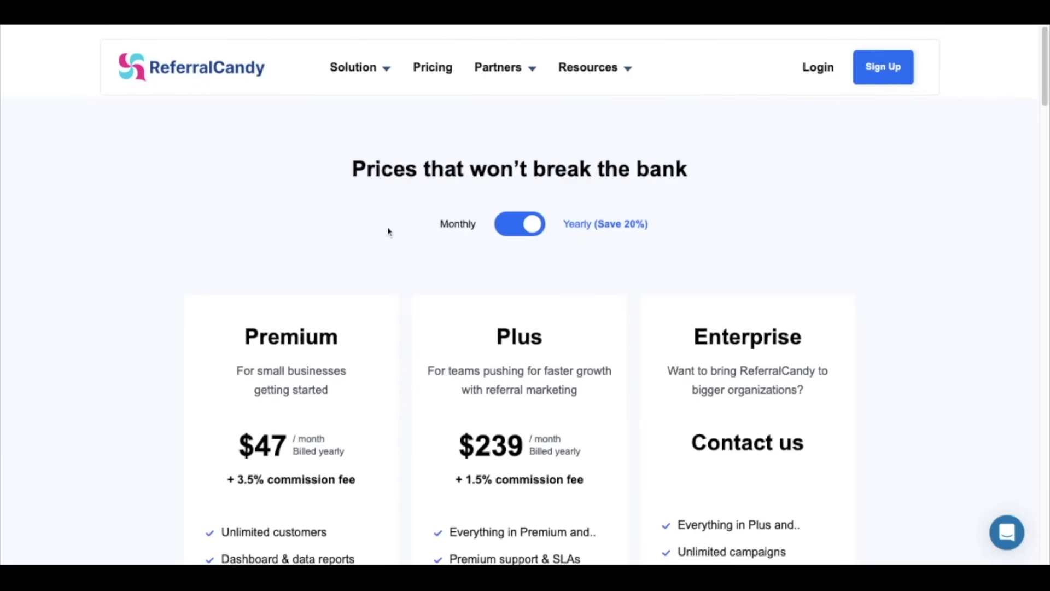
# - Compare monthly and yearly plan prices, leaving yearly billing with Premium at $47 and Plus at $239
pyautogui.scroll(-1, 389, 230)
pyautogui.click(522, 213)
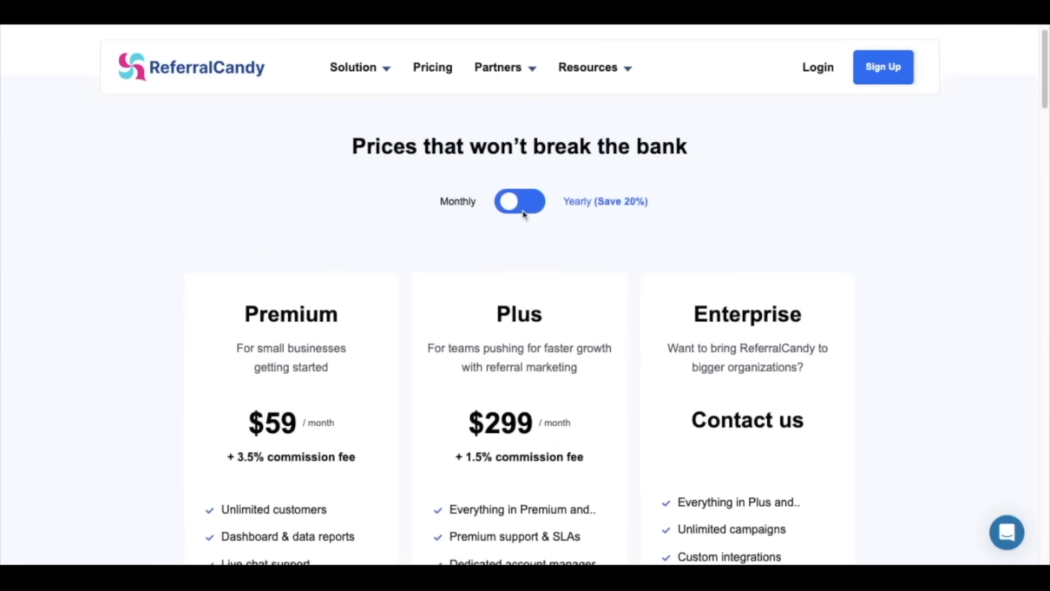
pyautogui.click(523, 213)
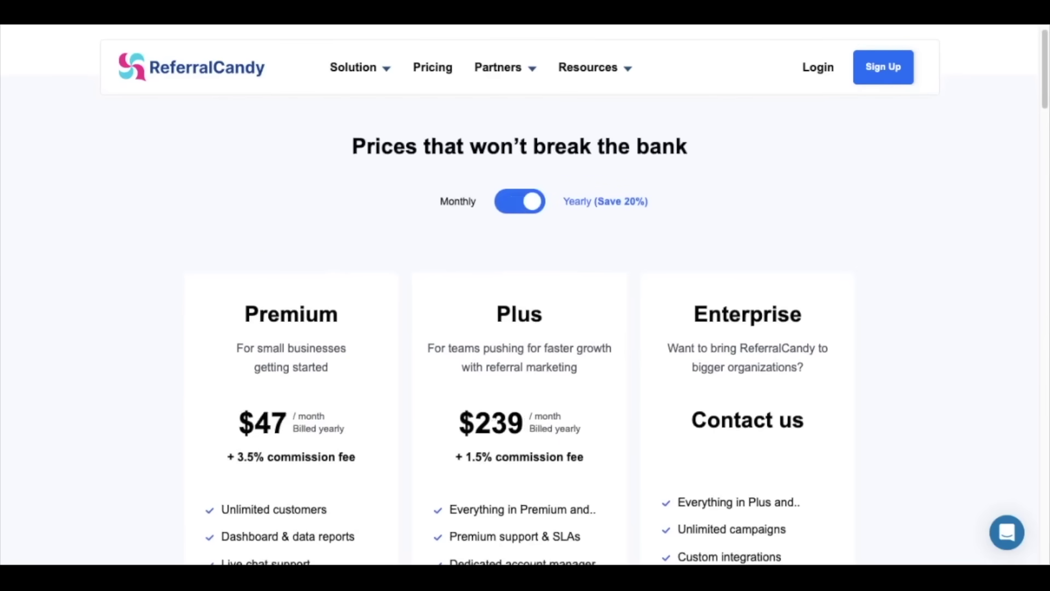
pyautogui.press('space')
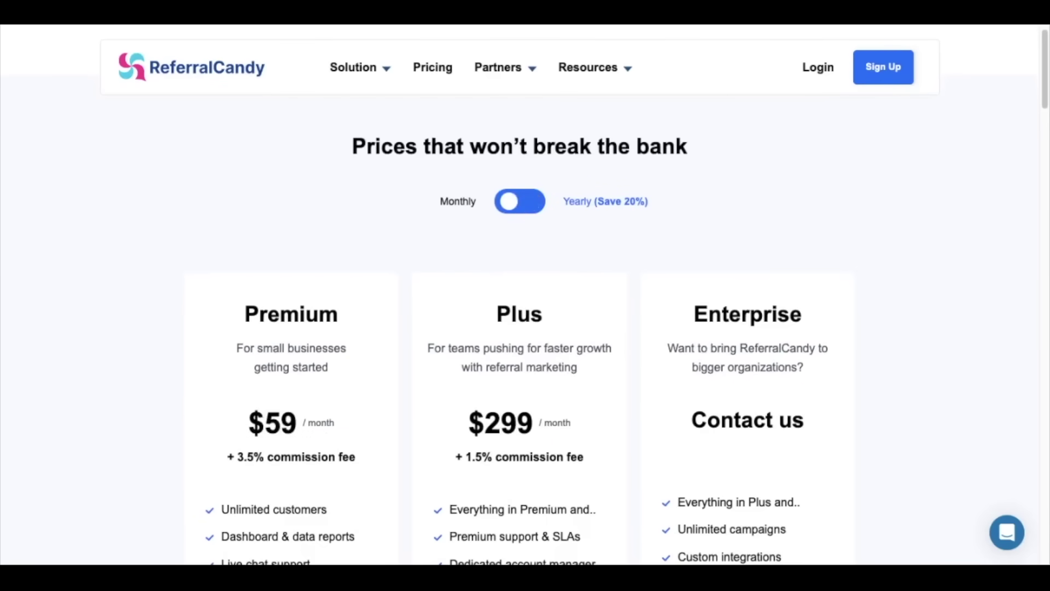
pyautogui.press('space')
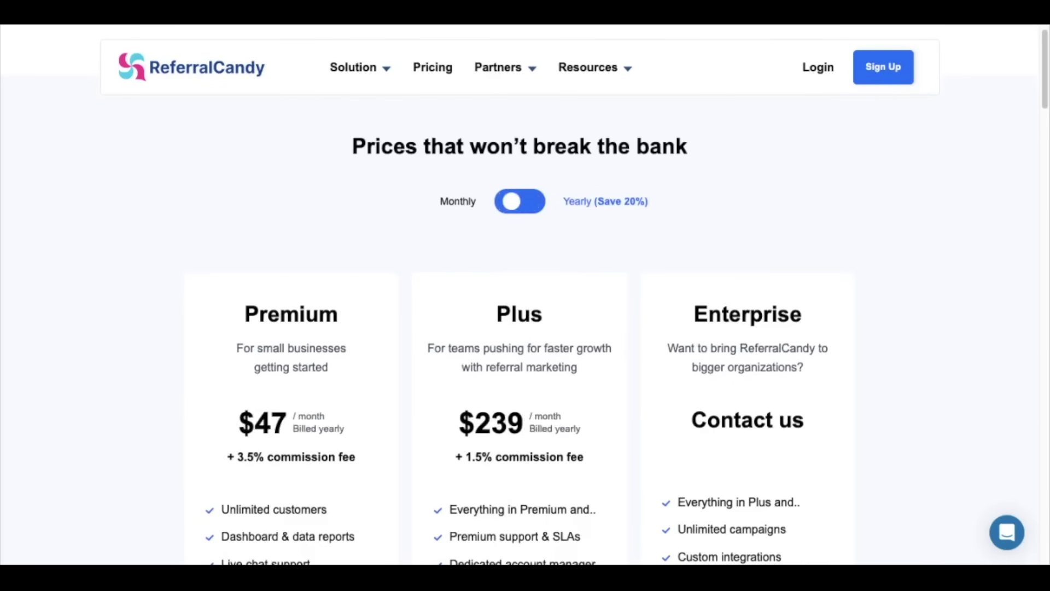
pyautogui.scroll(-1, 164, 218)
pyautogui.scroll(-3, 142, 216)
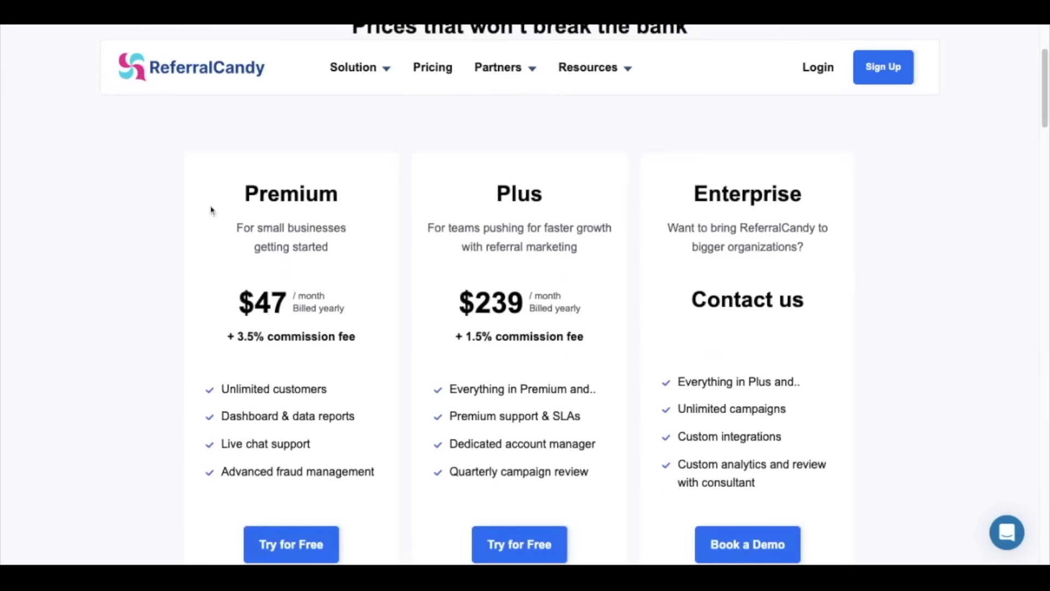
pyautogui.scroll(-1, 211, 208)
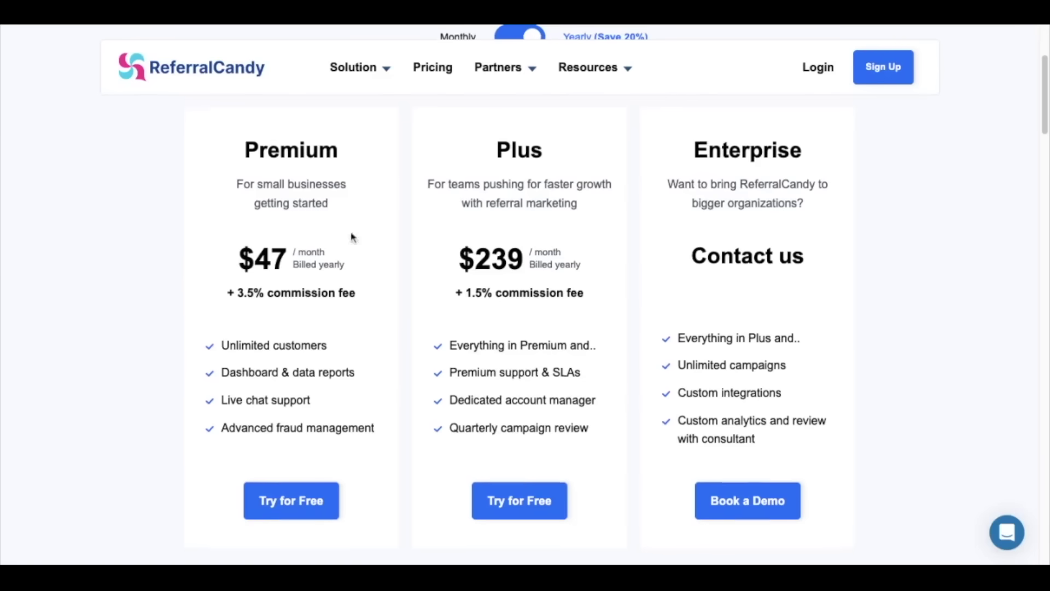
# - Recheck monthly versus yearly prices, then scroll to the ROI calculator estimating $4000/mo referral sales
pyautogui.scroll(3, 478, 169)
pyautogui.click(535, 159)
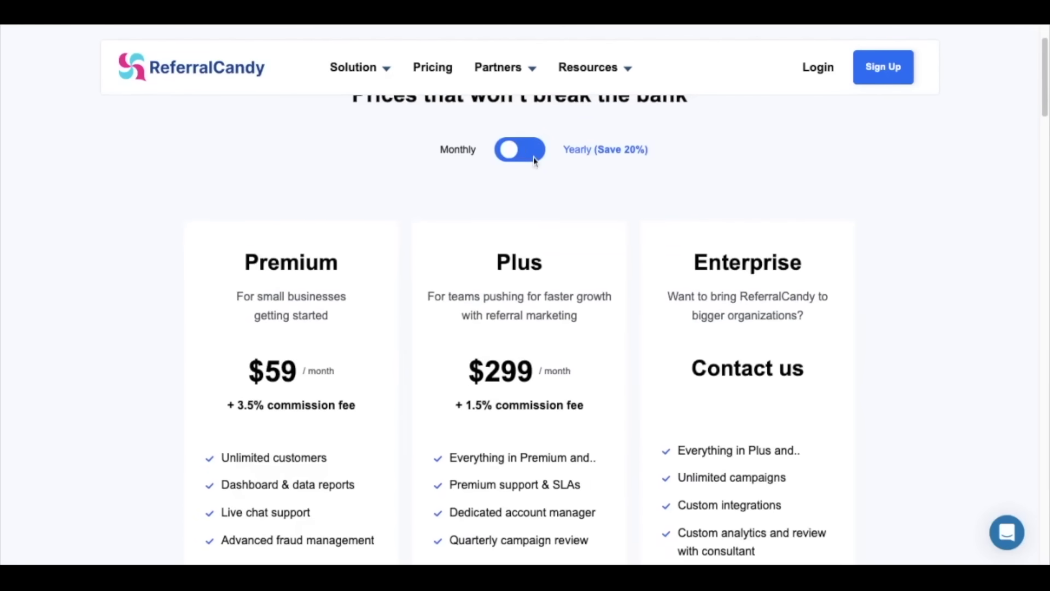
pyautogui.click(533, 158)
pyautogui.scroll(-1, 528, 170)
pyautogui.scroll(-2, 528, 170)
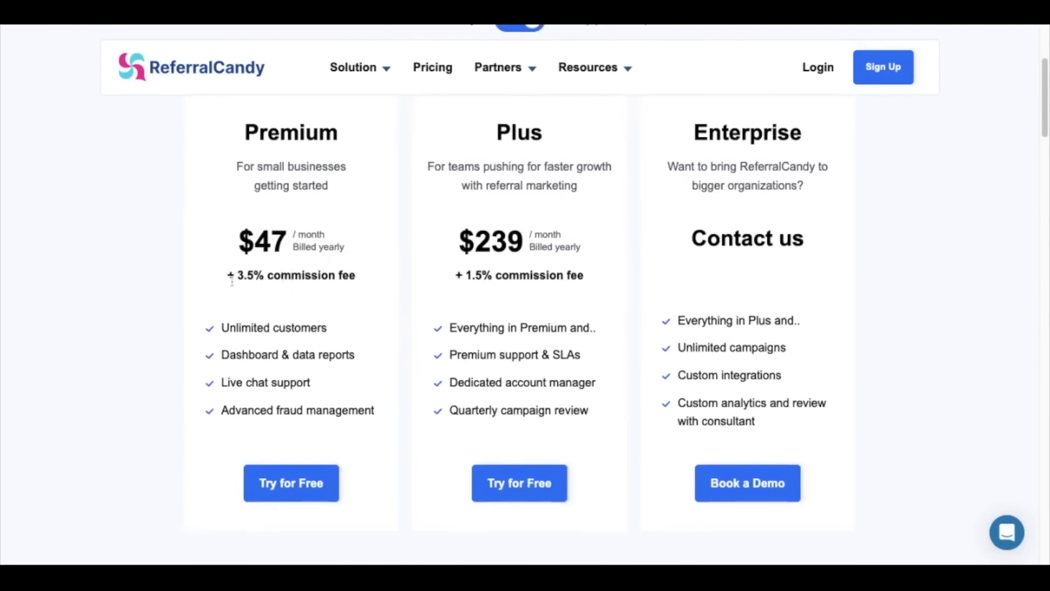
pyautogui.scroll(-2, 155, 285)
pyautogui.scroll(-10, 156, 284)
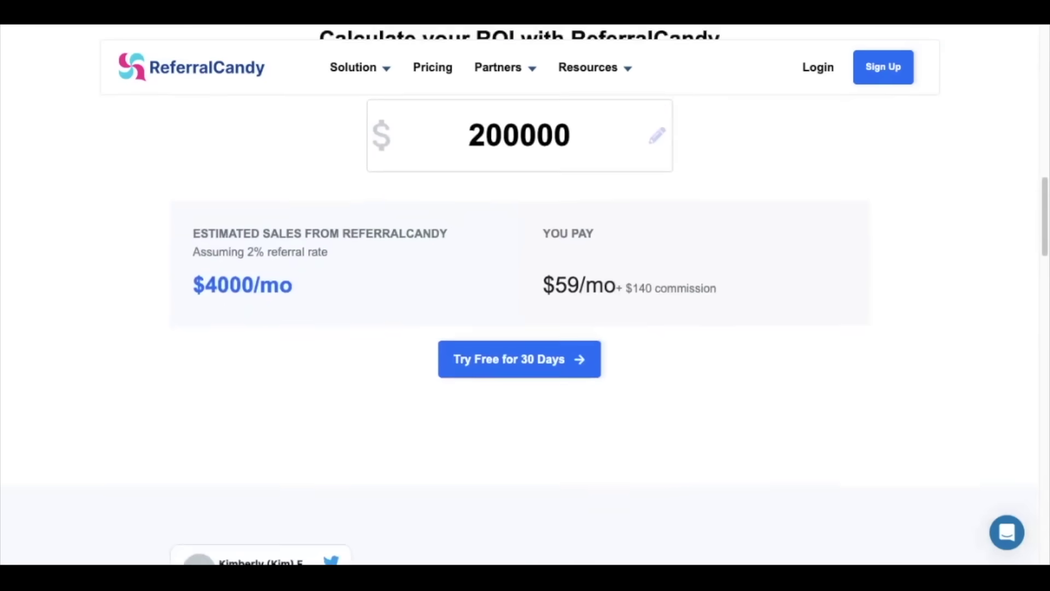
pyautogui.scroll(3, 525, 296)
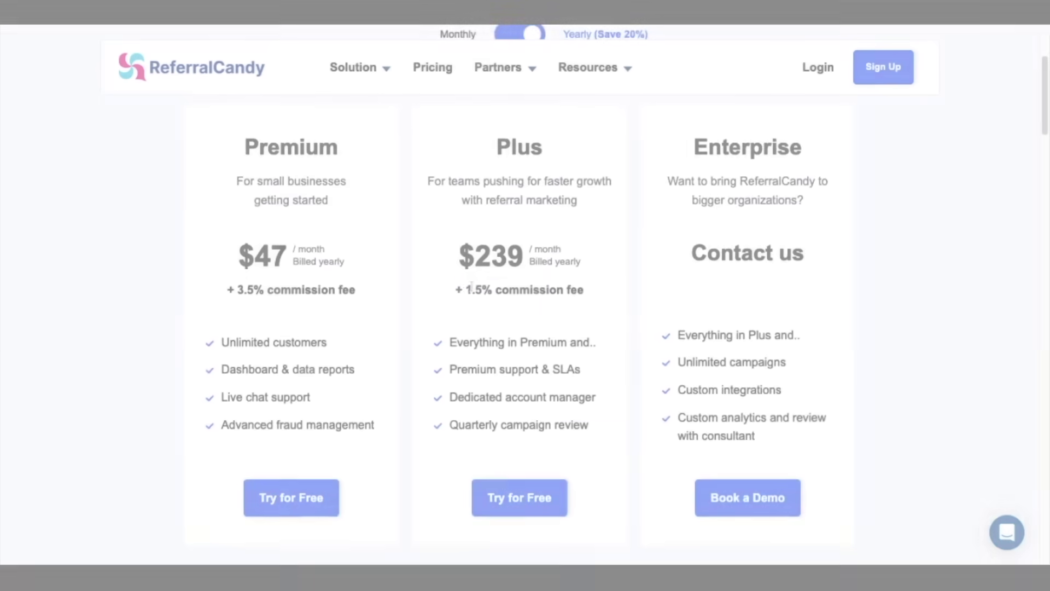
pyautogui.moveTo(483, 290); pyautogui.dragTo(458, 291)
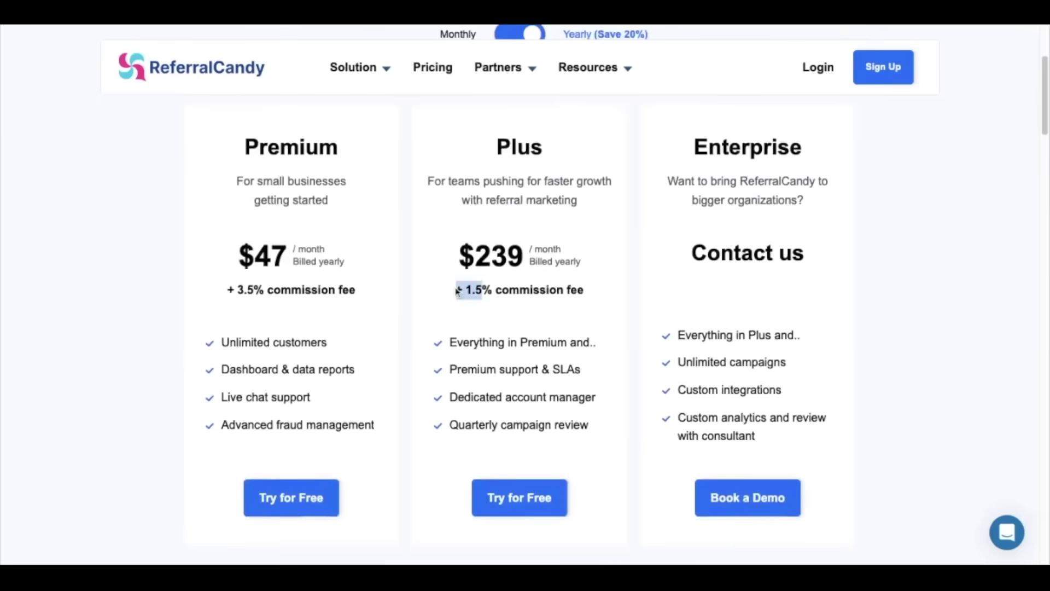
pyautogui.tripleClick(458, 291)
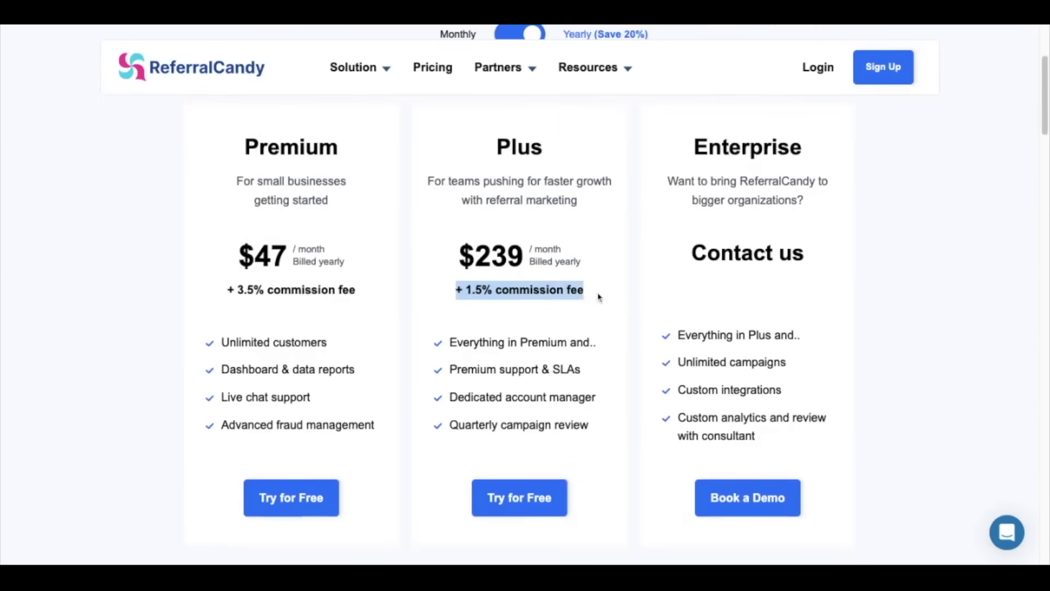